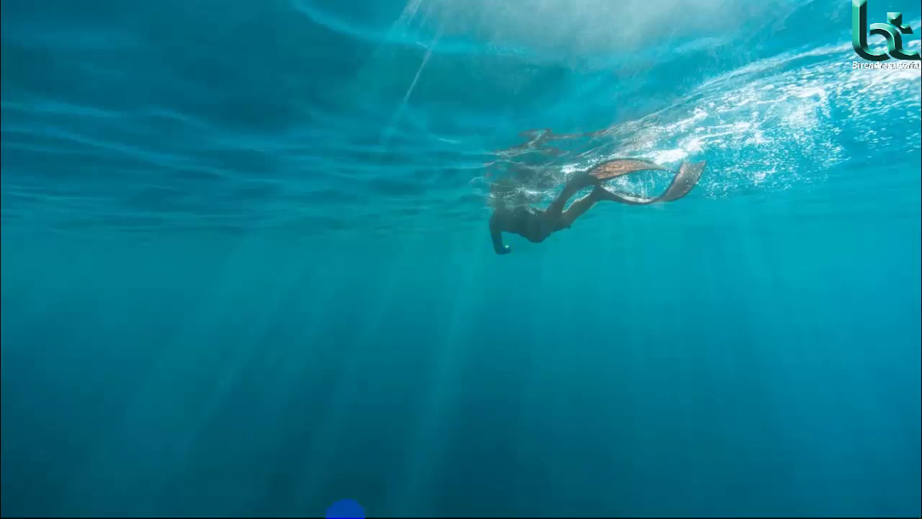
Step: Undo the leaf strokes with Ctrl+Alt+Z until the Untitled-1 canvas is blank white
left_click(247, 504)
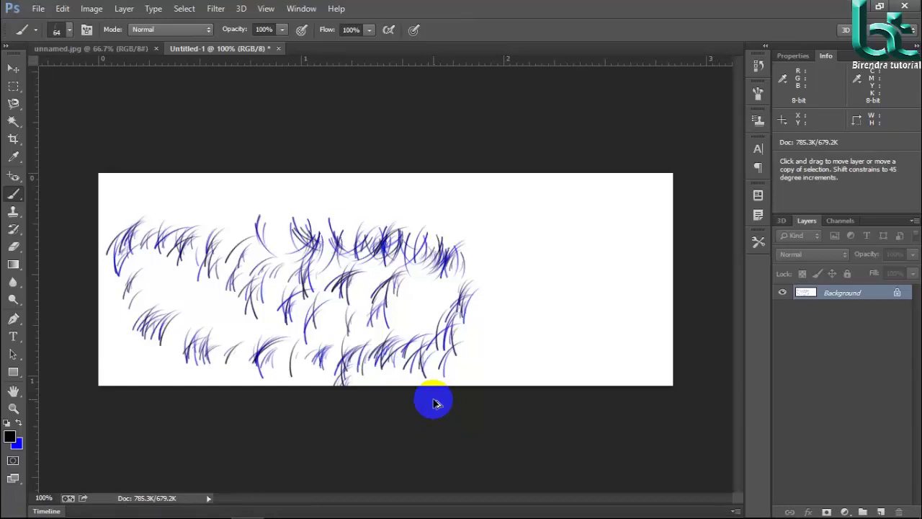
key("ctrl+alt+z")
key("ctrl+alt+z")
key("ctrl+alt+z")
key("ctrl+alt+z")
key("ctrl+alt+z")
key("ctrl+alt+z")
key("ctrl+alt+z")
key("ctrl+alt+z")
key("ctrl+alt+z")
key("ctrl+alt+z")
key("ctrl+alt+z")
key("ctrl+alt+z")
key("ctrl+alt+z")
key("ctrl+alt+z")
key("ctrl+alt+z")
key("ctrl+alt+z")
key("ctrl+alt+z")
key("ctrl+alt+z")
key("ctrl+alt+z")
key("ctrl+alt+z")
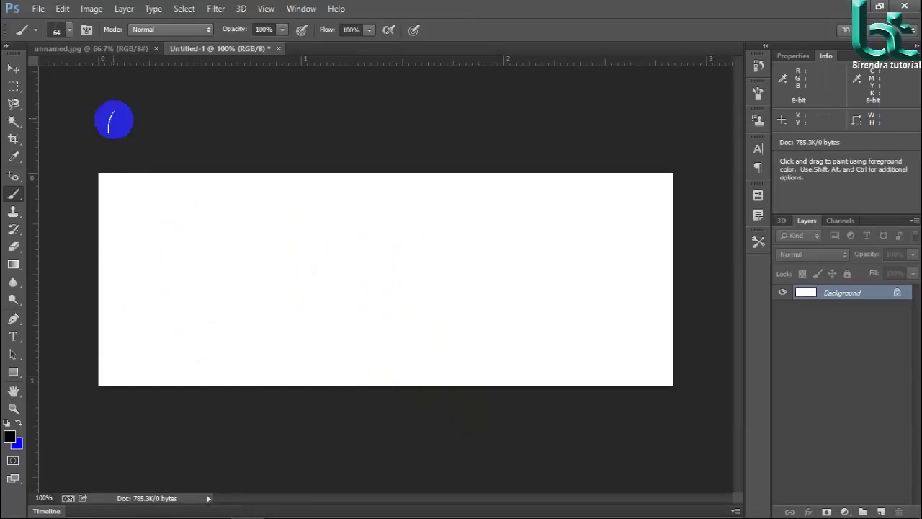
Step: Select the 134 px grass-blade brush tip from the Brush Preset picker
left_click(68, 32)
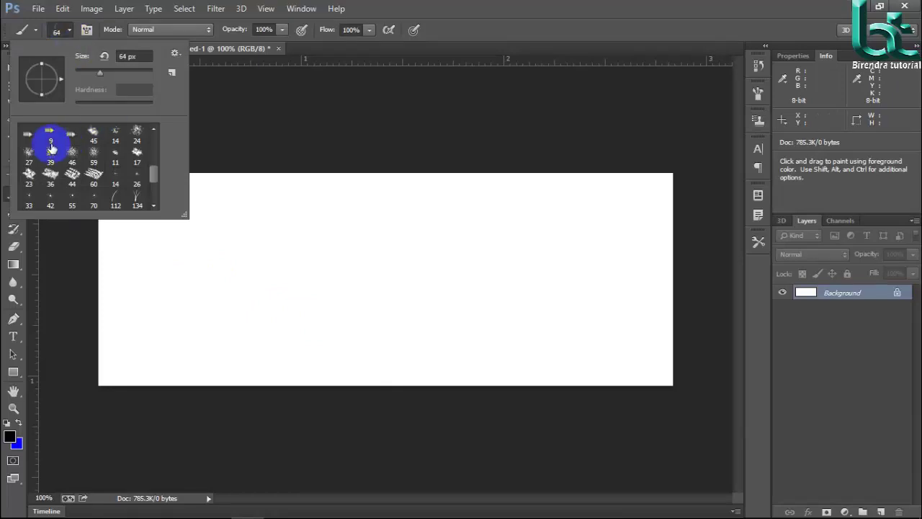
scroll(92, 155, "up", 1)
scroll(94, 155, "up", 3)
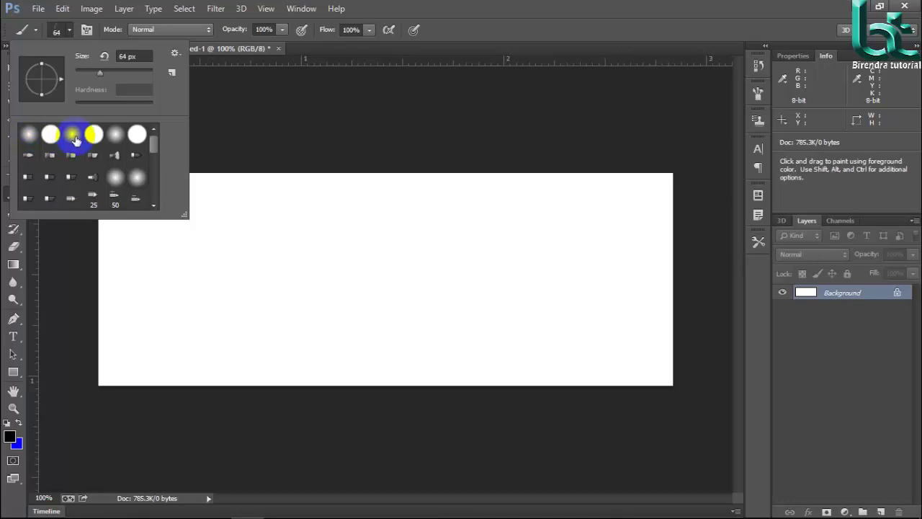
scroll(68, 175, "down", 4)
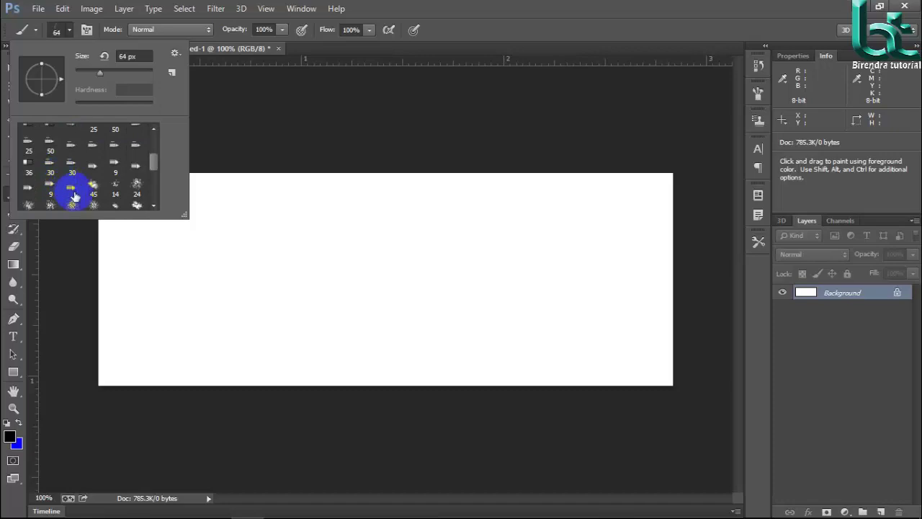
scroll(65, 192, "down", 1)
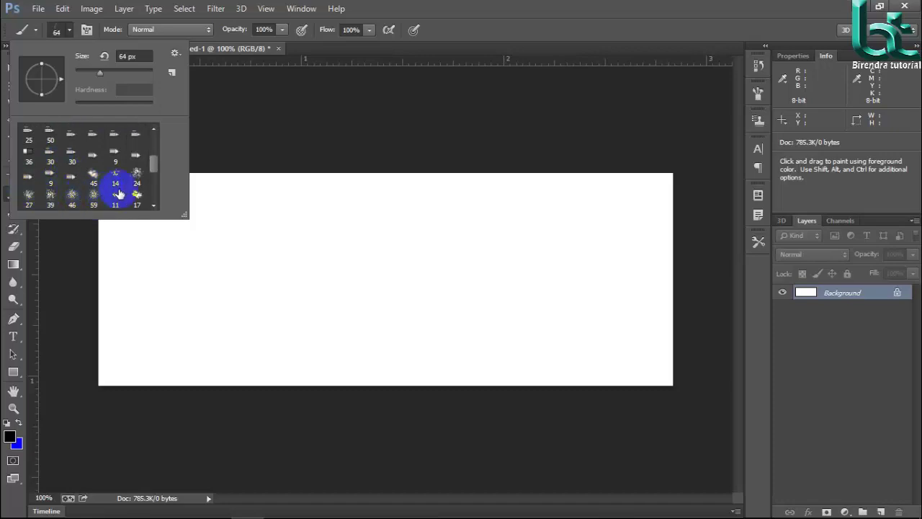
scroll(90, 196, "down", 3)
scroll(99, 193, "down", 2)
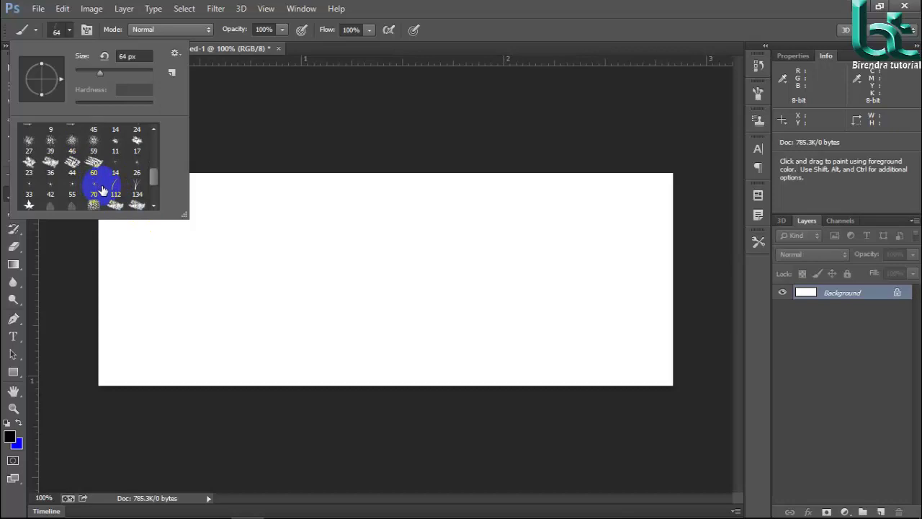
double_click(138, 192)
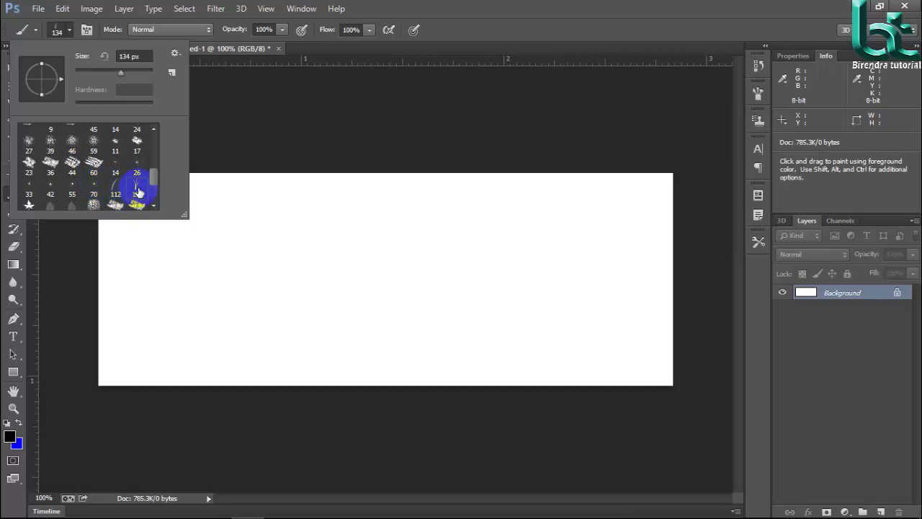
Step: Paint a wide band of grass across the canvas, then pick green 36ff00 as foreground
left_click(124, 263)
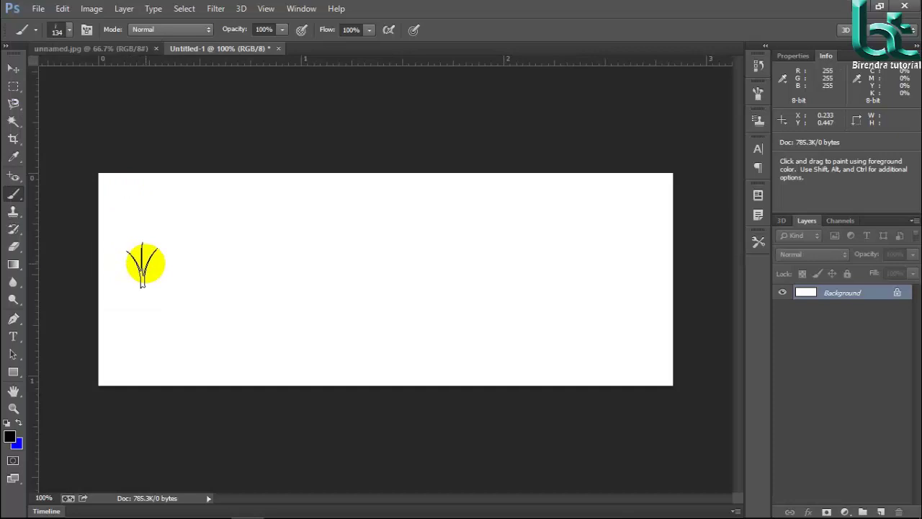
mouse_move(143, 265)
left_mouse_down()
mouse_move(593, 305)
mouse_move(336, 295)
mouse_move(149, 305)
mouse_move(227, 325)
mouse_move(570, 344)
mouse_move(441, 324)
left_mouse_up()
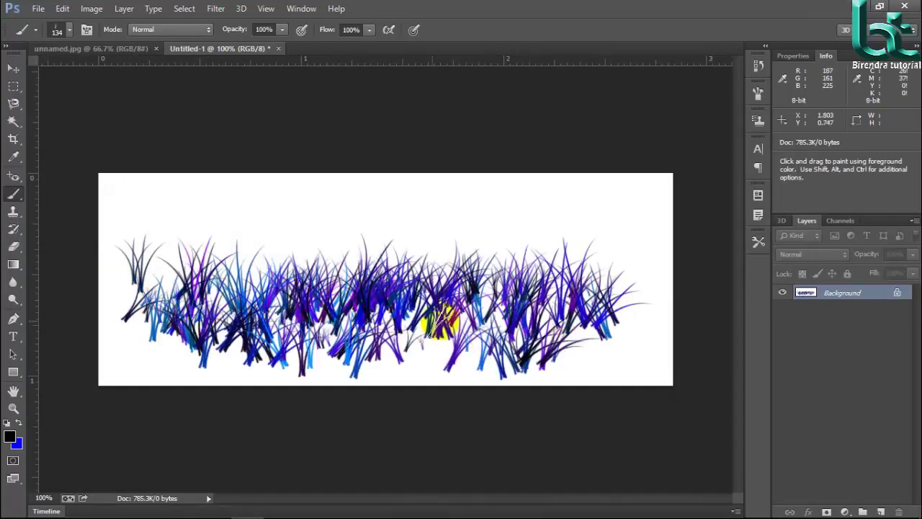
left_click(10, 436)
left_click_drag(685, 125, 782, 11)
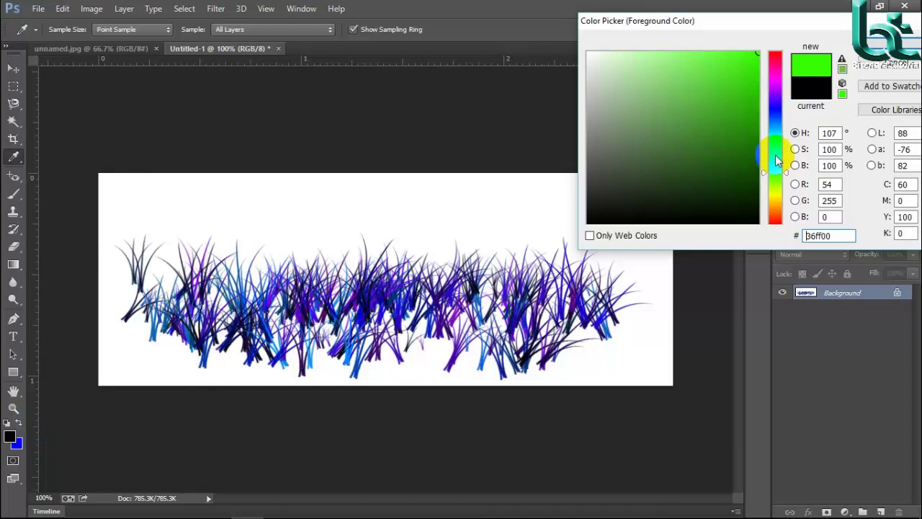
Step: Confirm a bluish-green foreground colour and set a dark blue background colour
left_click(776, 155)
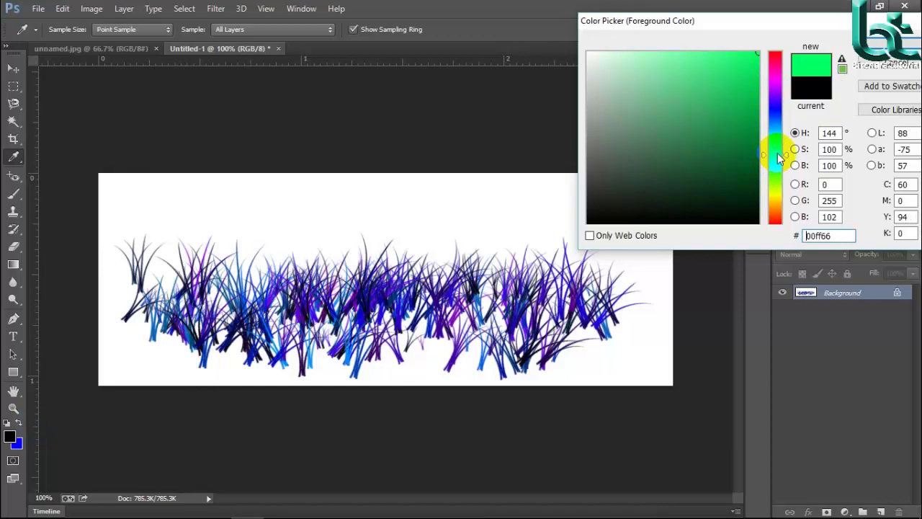
left_click(914, 42)
key("b")
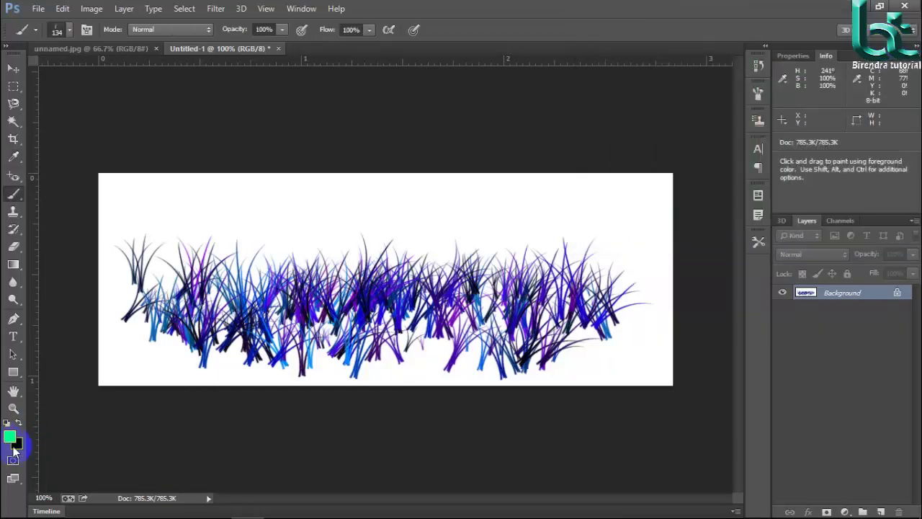
left_click(15, 445)
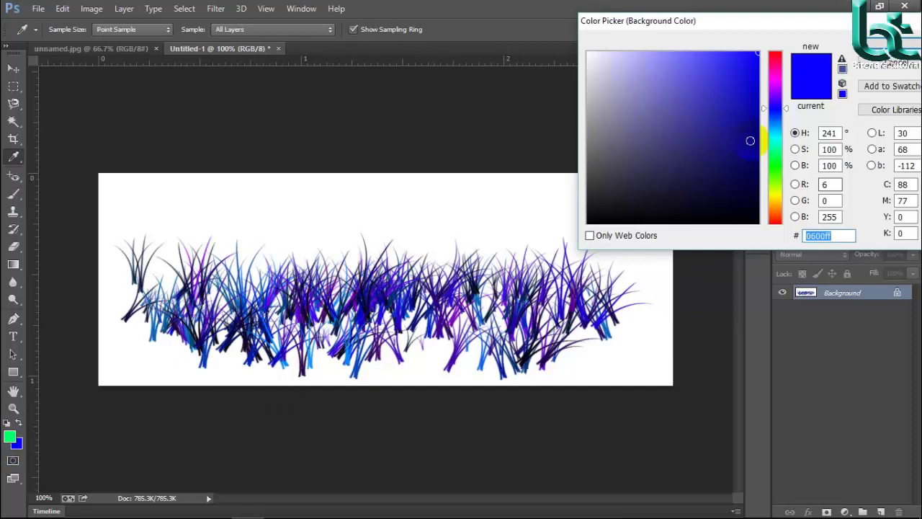
left_click(746, 131)
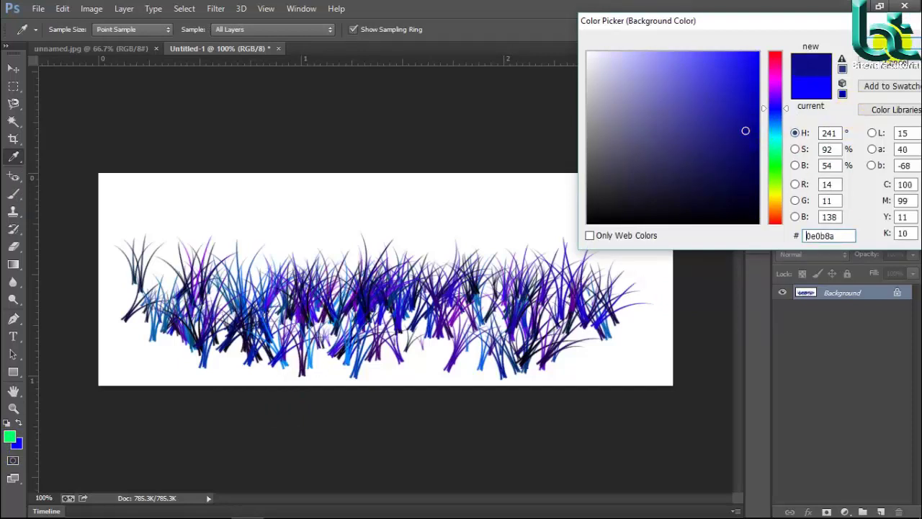
left_click(914, 42)
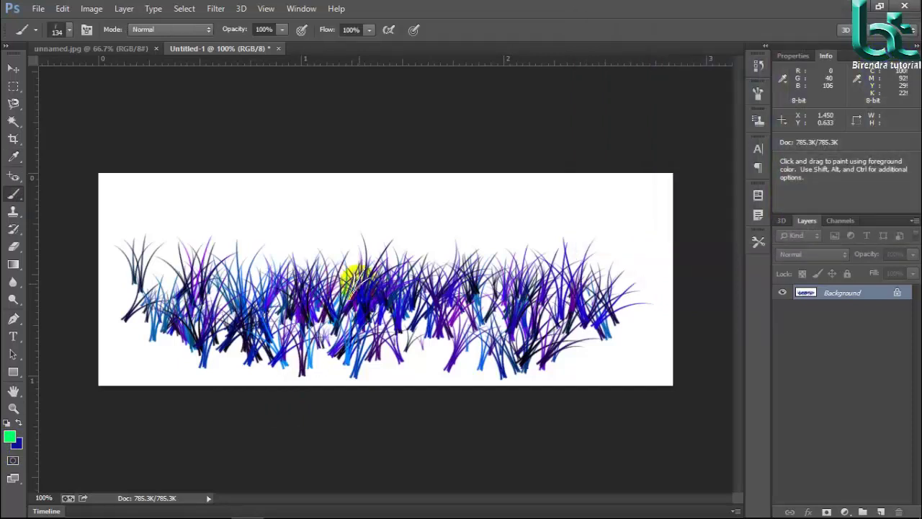
Step: Change the foreground to dark blue and the background to purple 640cc6
left_click(10, 436)
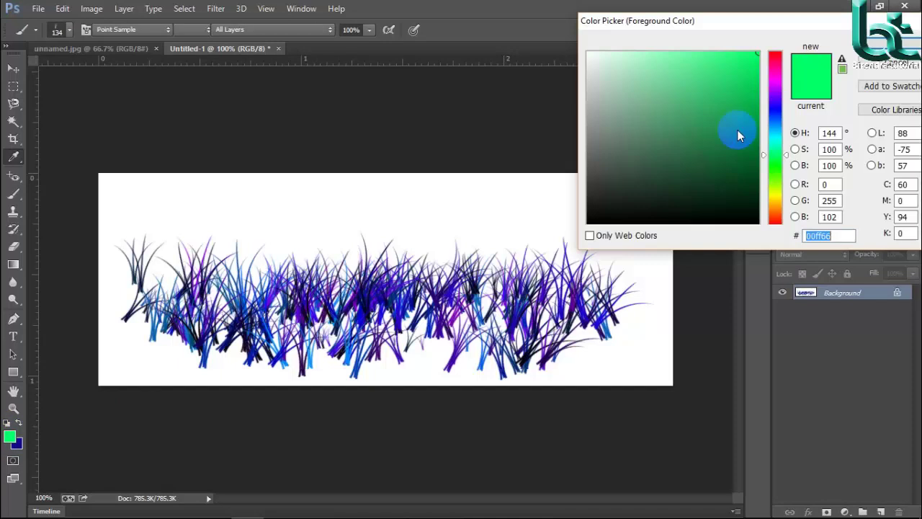
left_click(775, 124)
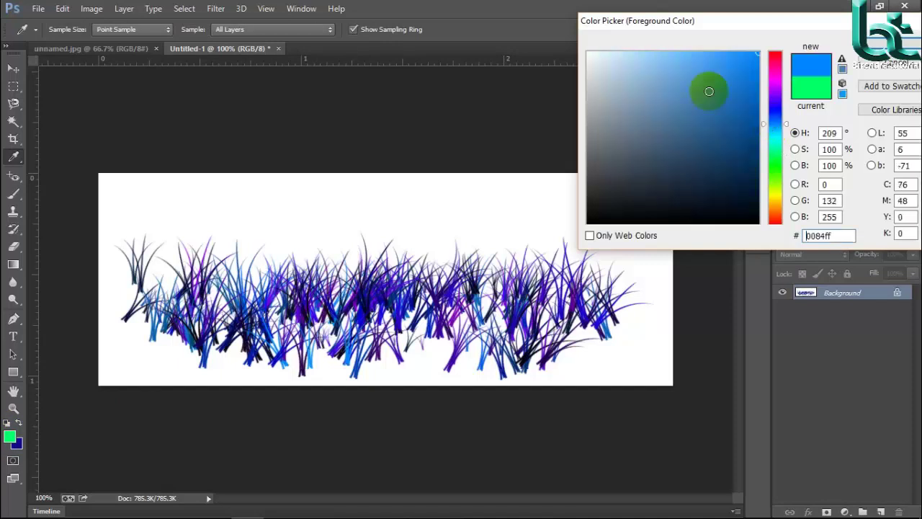
left_click(743, 138)
left_click(910, 42)
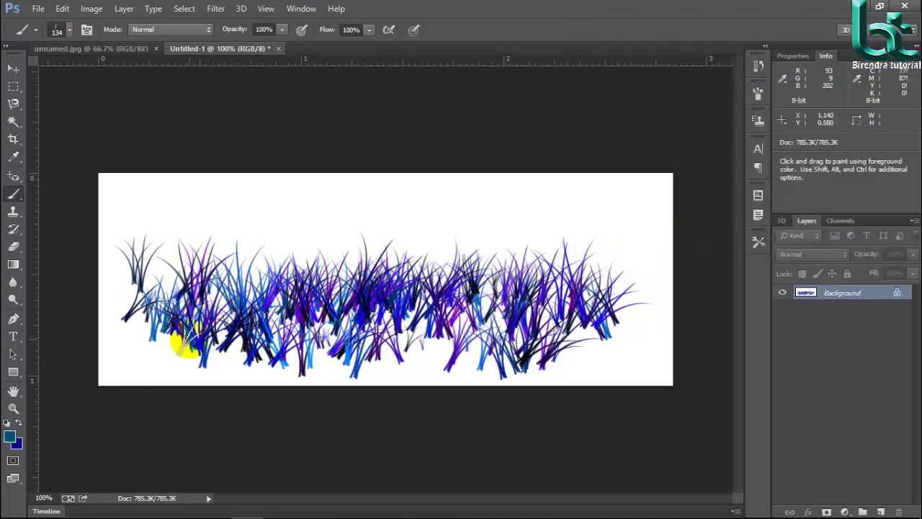
left_click(15, 442)
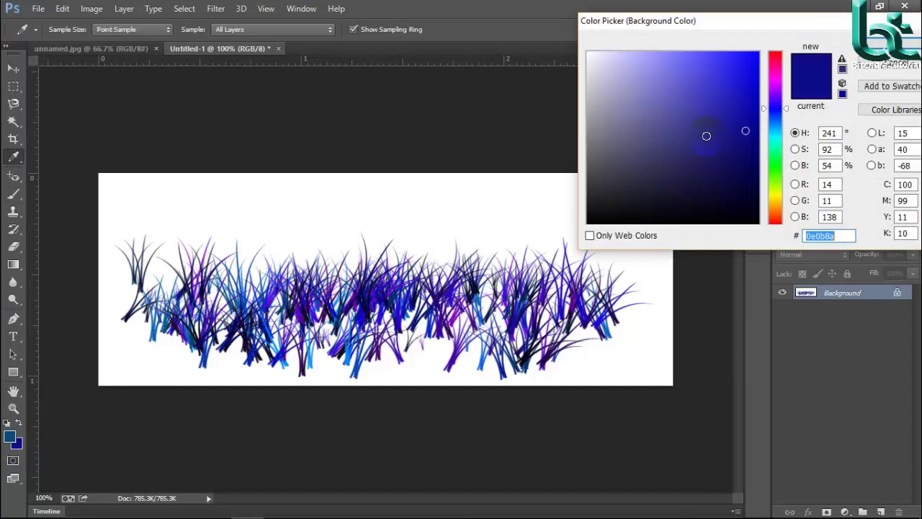
left_click(733, 62)
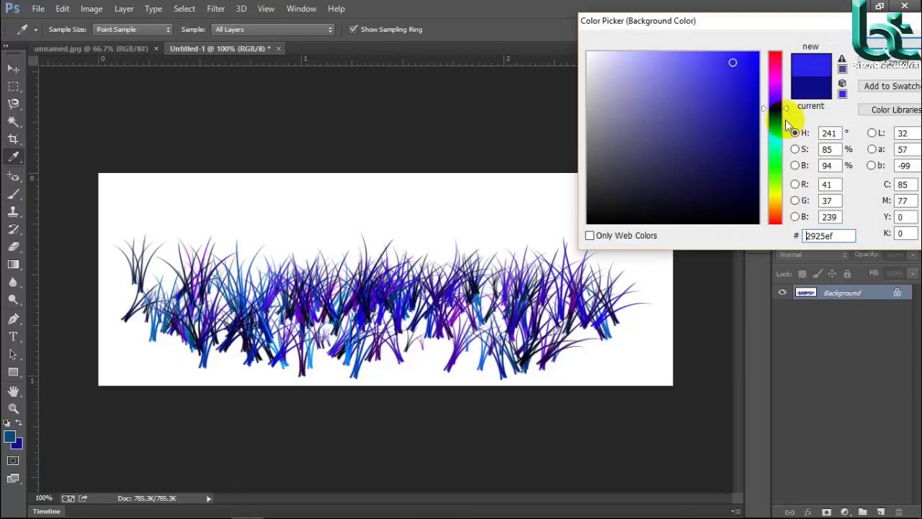
left_click(774, 95)
left_click(748, 90)
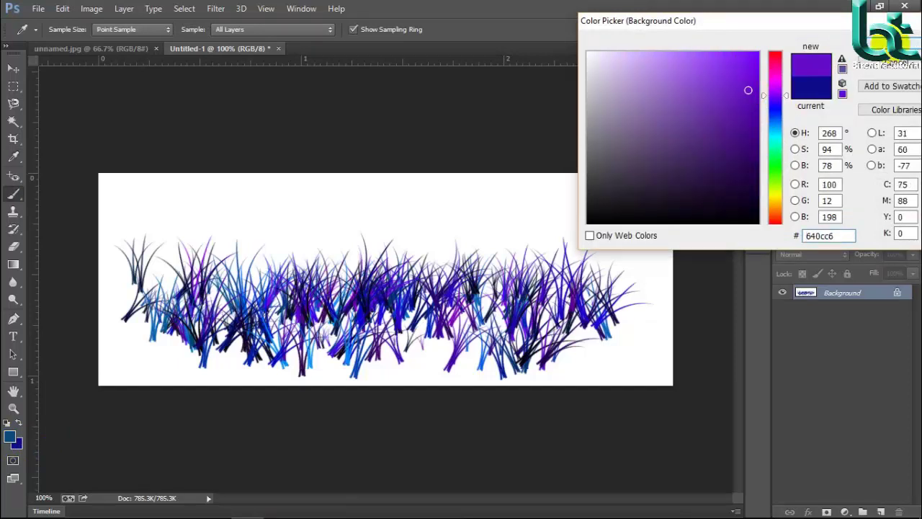
key("Return")
Step: Paint more grass across the upper canvas, then undo every grass stroke with Ctrl+Alt+Z
left_click(212, 219)
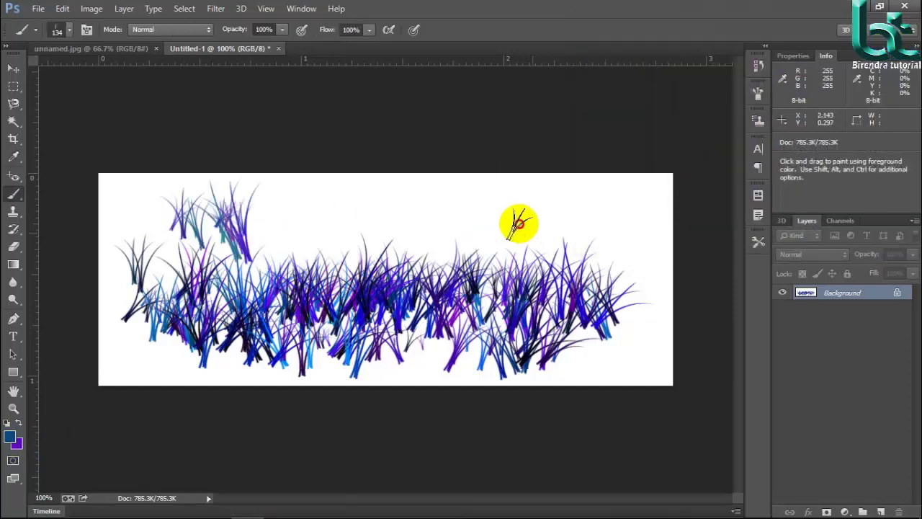
mouse_move(518, 224)
left_mouse_down()
mouse_move(257, 212)
mouse_move(128, 240)
mouse_move(585, 245)
mouse_move(426, 221)
mouse_move(567, 252)
mouse_move(432, 368)
mouse_move(93, 339)
mouse_move(607, 325)
mouse_move(556, 313)
mouse_move(166, 284)
mouse_move(49, 264)
left_mouse_up()
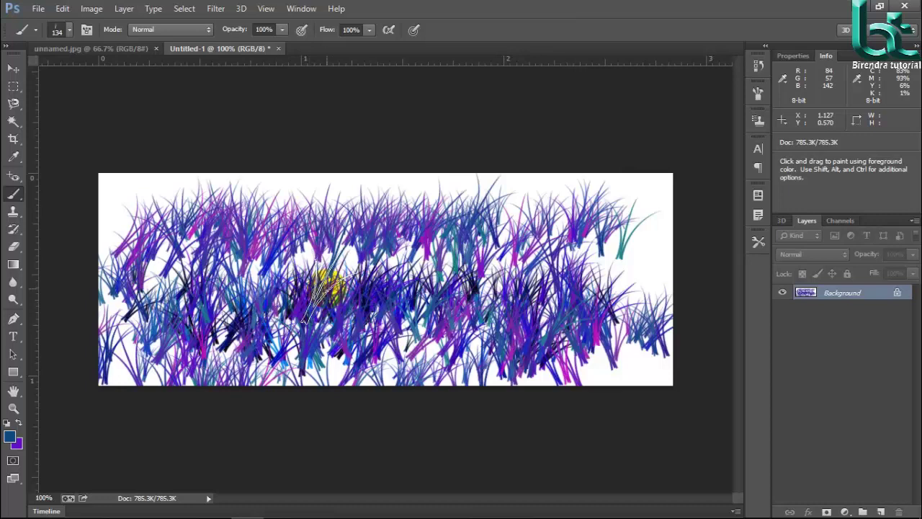
key("ctrl+alt+z")
key("ctrl+alt+z")
key("ctrl+alt+z")
key("ctrl+alt+z")
key("ctrl+alt+z")
key("ctrl+alt+z")
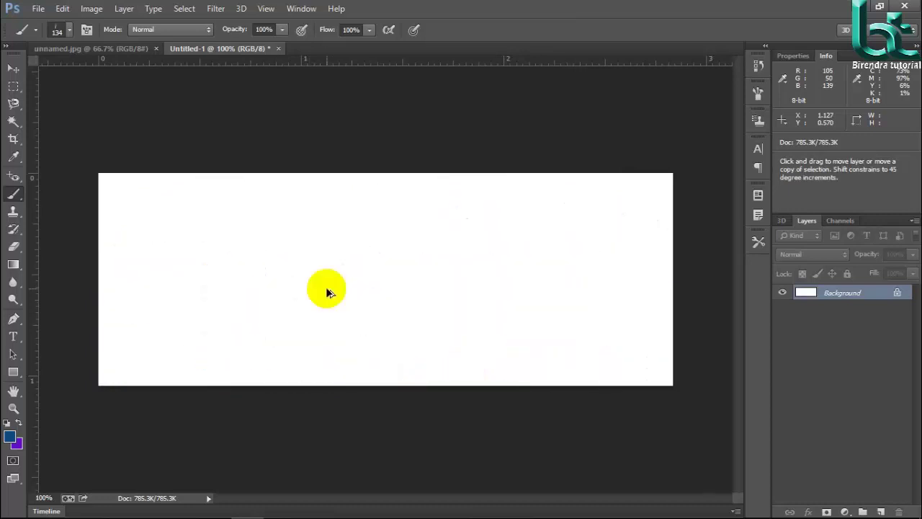
Step: Select the 74 px maple-leaf brush and paint scattered maple leaves across the canvas
left_click(36, 32)
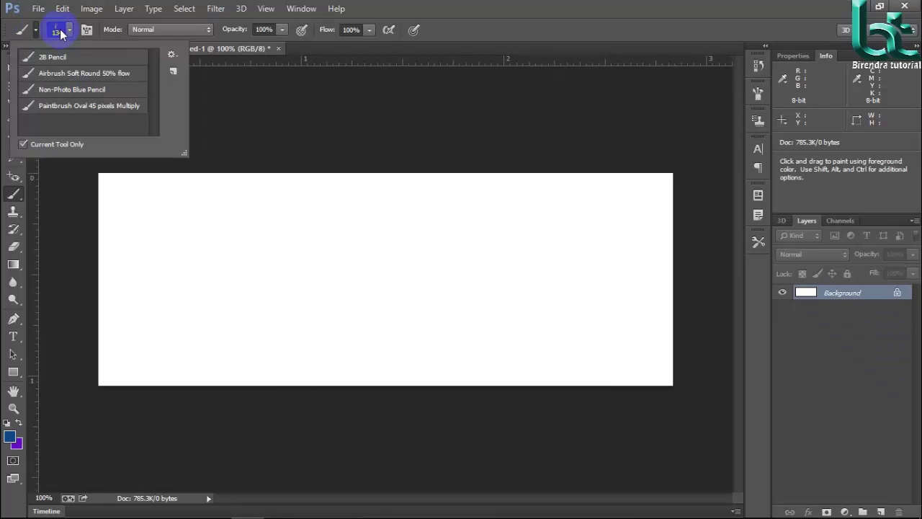
left_click(64, 28)
left_click(64, 29)
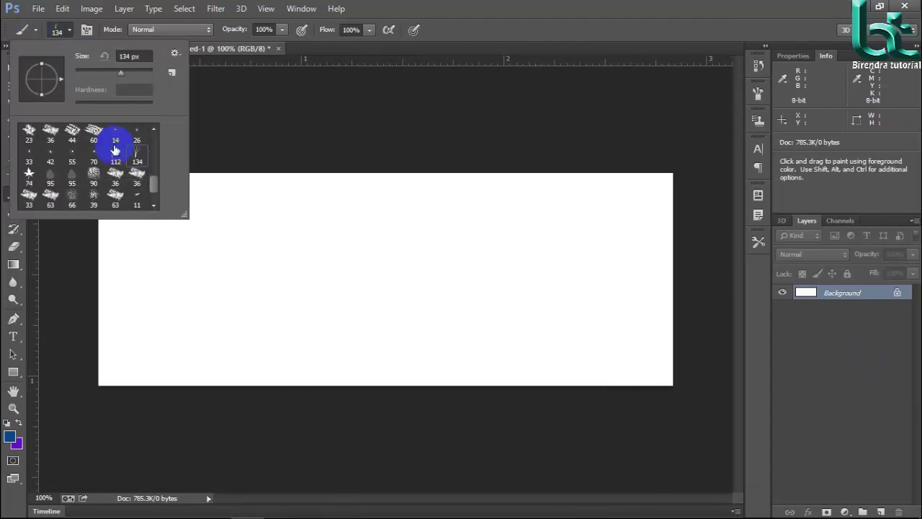
left_click(29, 163)
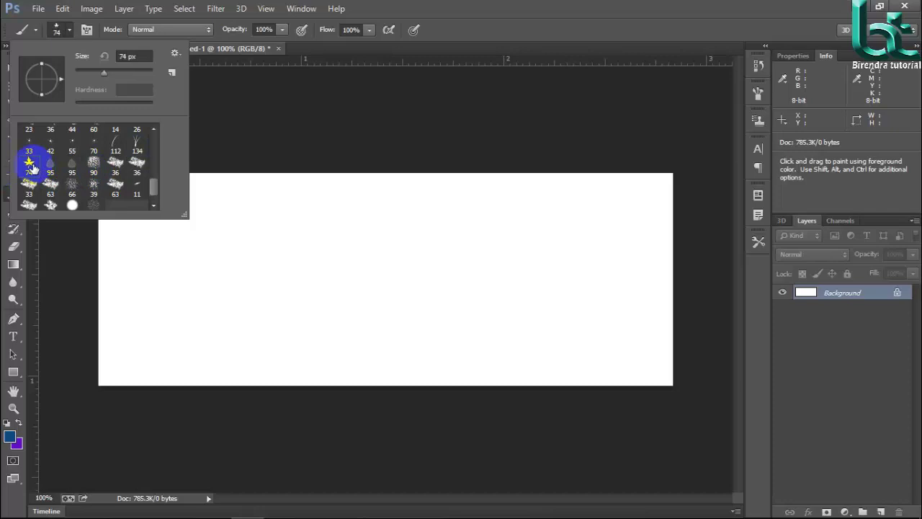
double_click(30, 166)
mouse_move(169, 223)
left_mouse_down()
mouse_move(211, 278)
mouse_move(469, 336)
mouse_move(514, 328)
mouse_move(519, 314)
mouse_move(386, 246)
mouse_move(310, 225)
mouse_move(612, 271)
mouse_move(589, 323)
mouse_move(417, 336)
mouse_move(291, 327)
mouse_move(235, 278)
mouse_move(243, 241)
mouse_move(282, 220)
mouse_move(245, 208)
mouse_move(140, 244)
mouse_move(134, 258)
mouse_move(157, 324)
mouse_move(271, 335)
mouse_move(420, 299)
left_mouse_up()
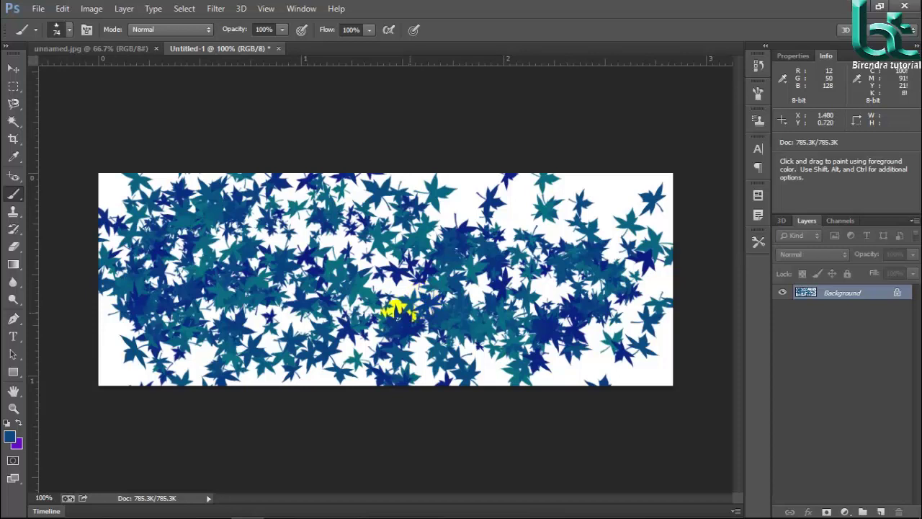
Step: Switch to the 95 px leaf brush, undo the old strokes, and paint pale-blue leaves
left_click(185, 155)
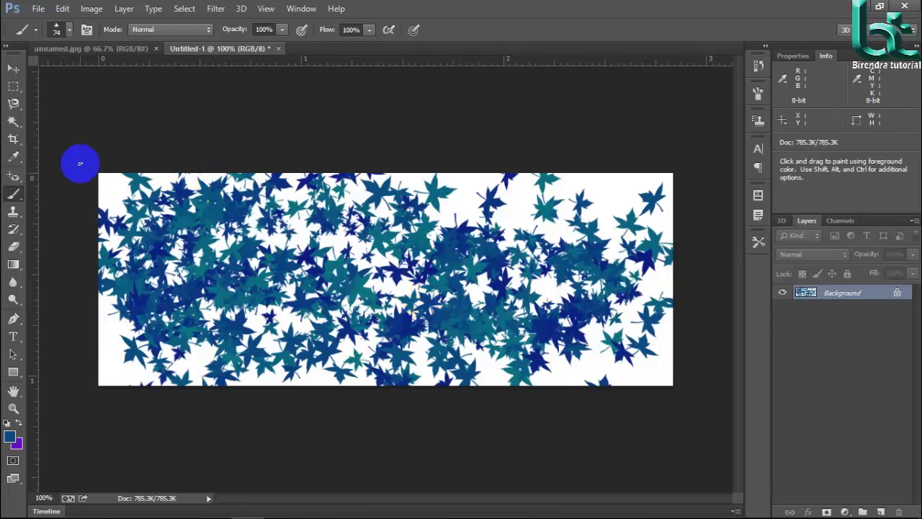
left_click(70, 30)
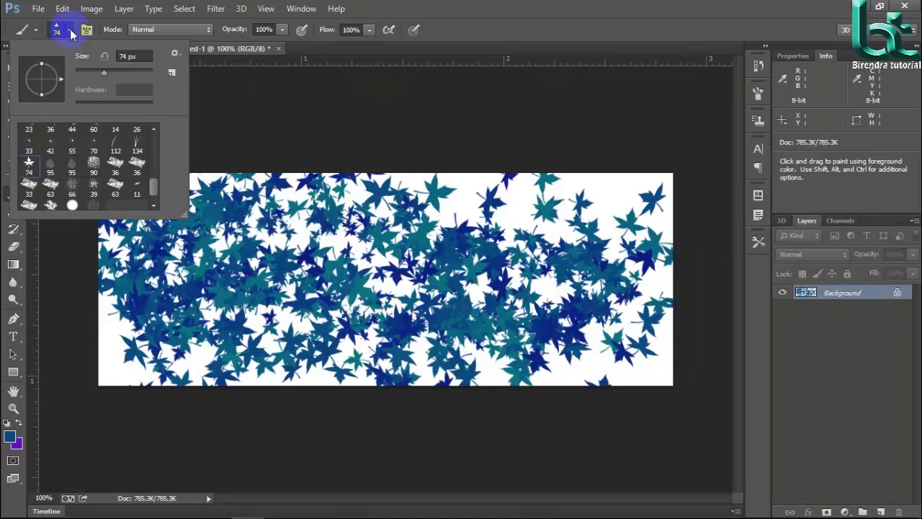
double_click(52, 171)
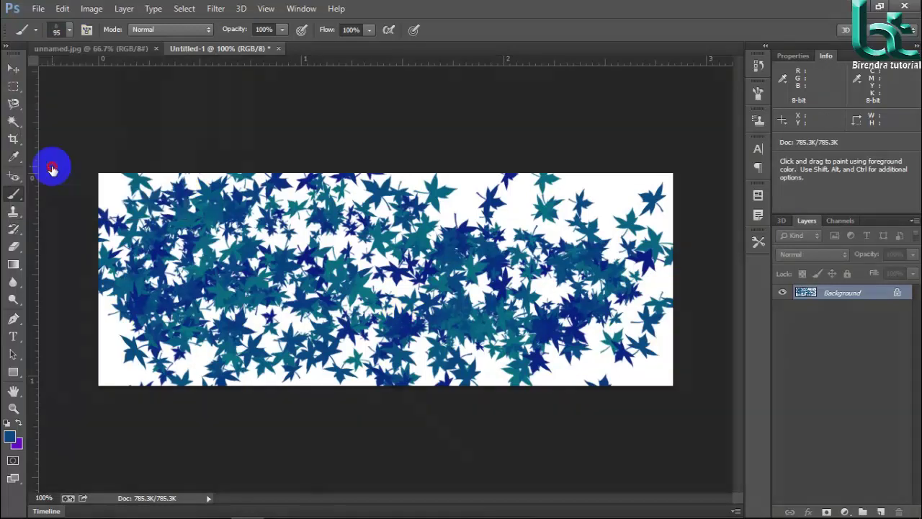
mouse_move(157, 215)
left_mouse_down()
mouse_move(180, 243)
mouse_move(173, 232)
mouse_move(485, 276)
left_mouse_up()
key("ctrl+z")
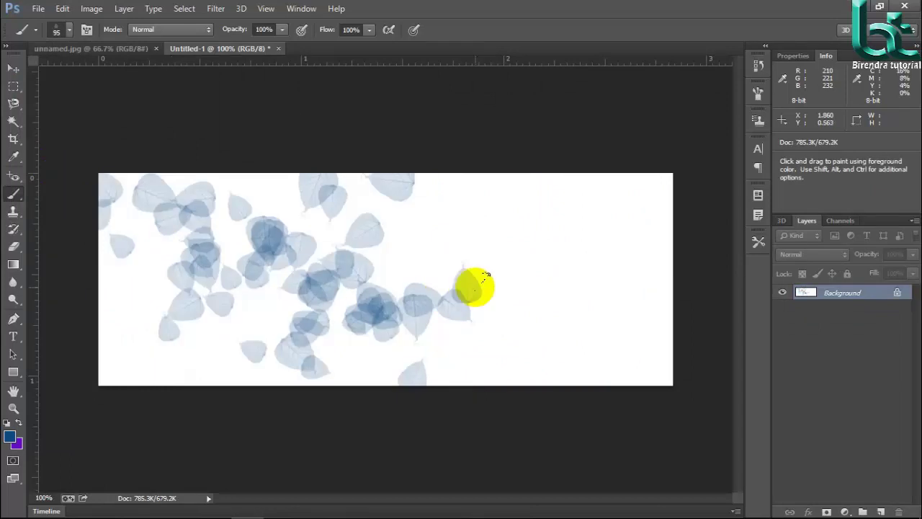
left_click_drag(446, 222, 573, 321)
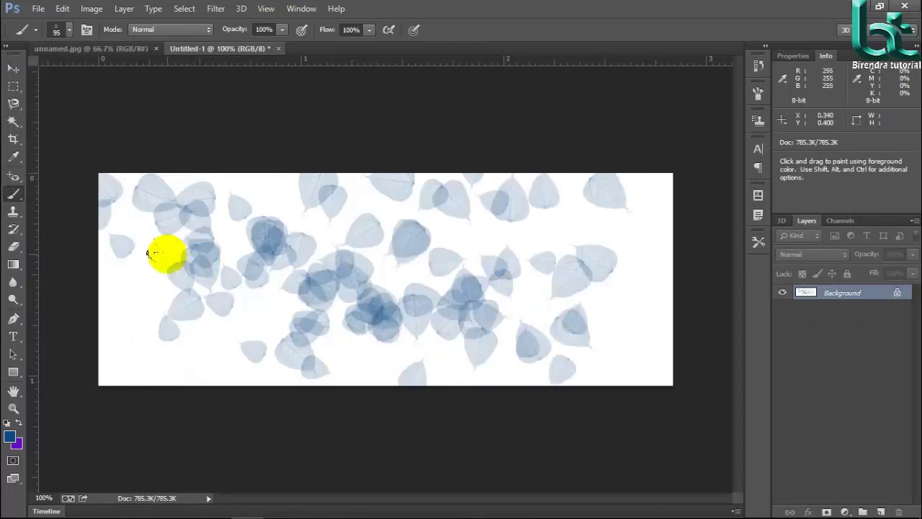
Step: Turn on Transfer in the Brush settings, comparing the preview with Shape Dynamics toggled
left_click(87, 31)
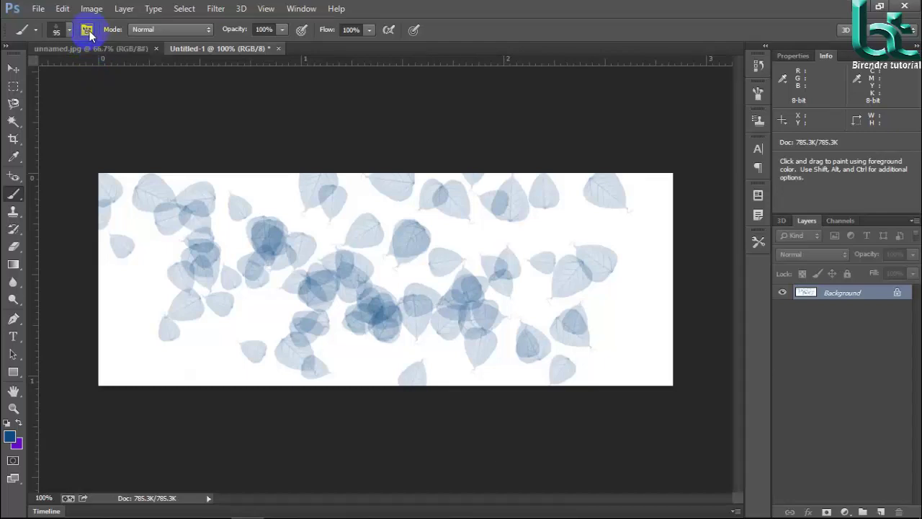
left_click(510, 201)
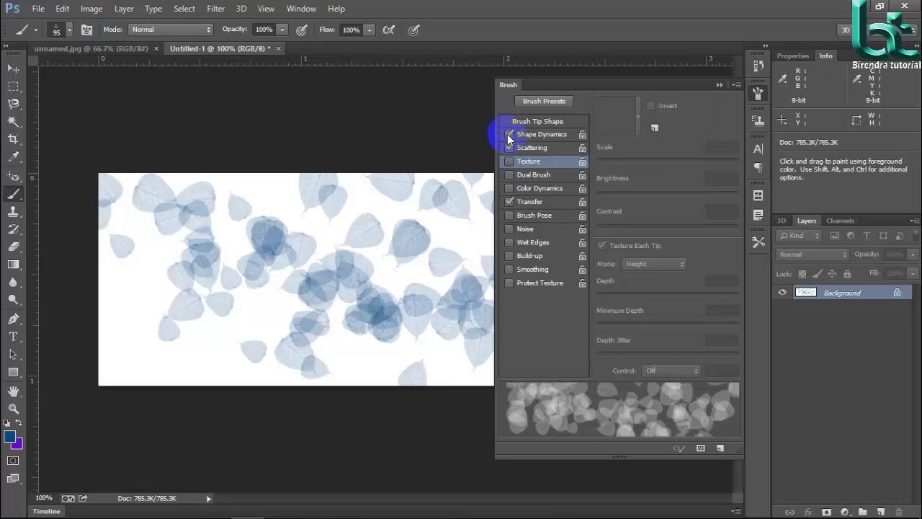
left_click(508, 134)
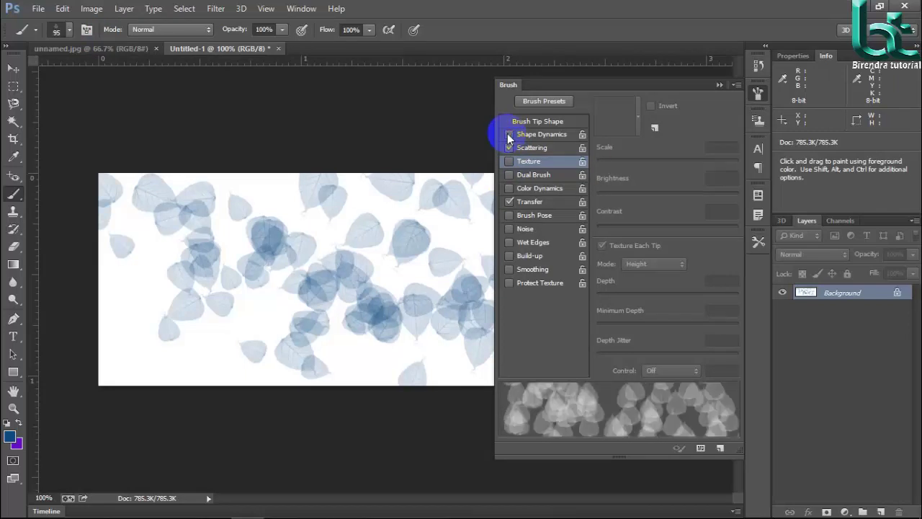
left_click(510, 134)
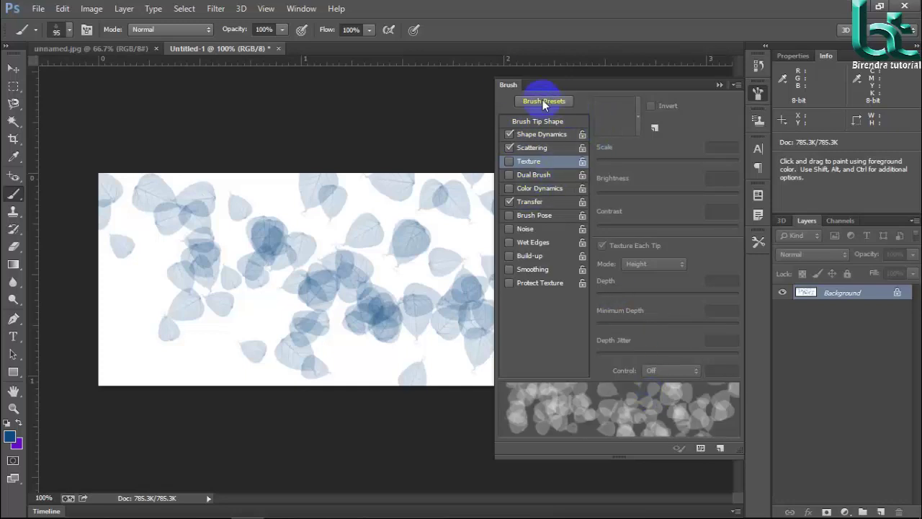
left_click(504, 82)
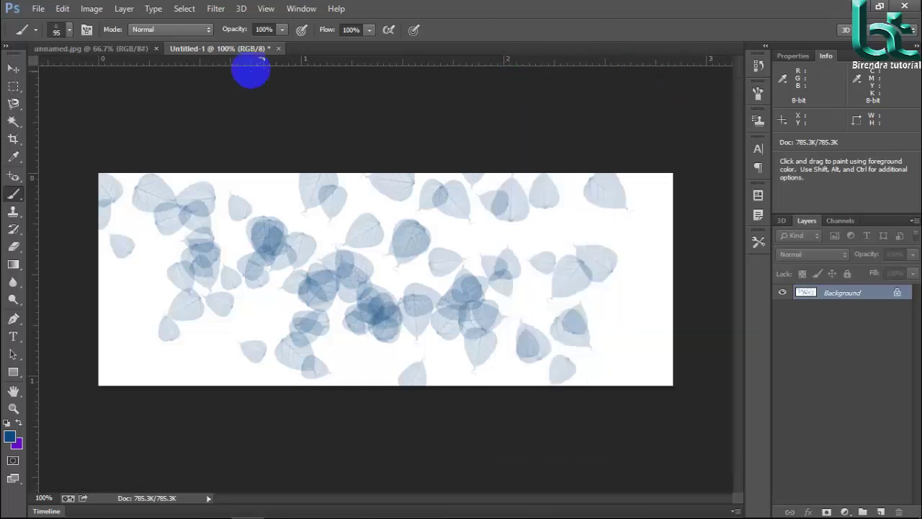
Step: Turn off Shape Dynamics, set Spacing to 119%, and undo the painted leaves
left_click(86, 30)
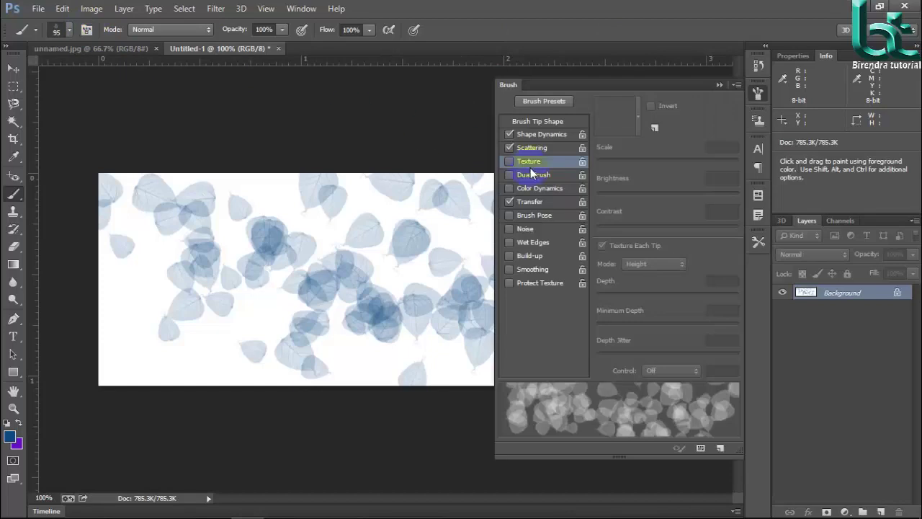
left_click(528, 123)
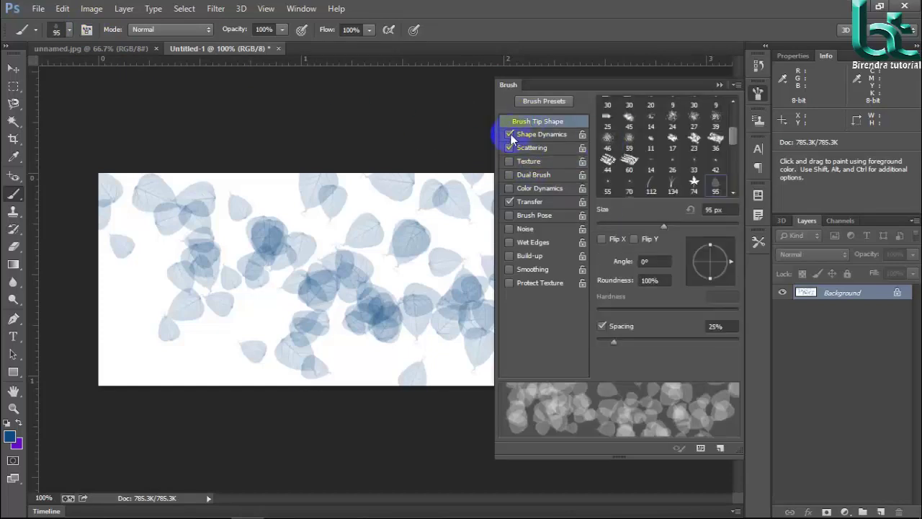
left_click(509, 134)
left_click(510, 134)
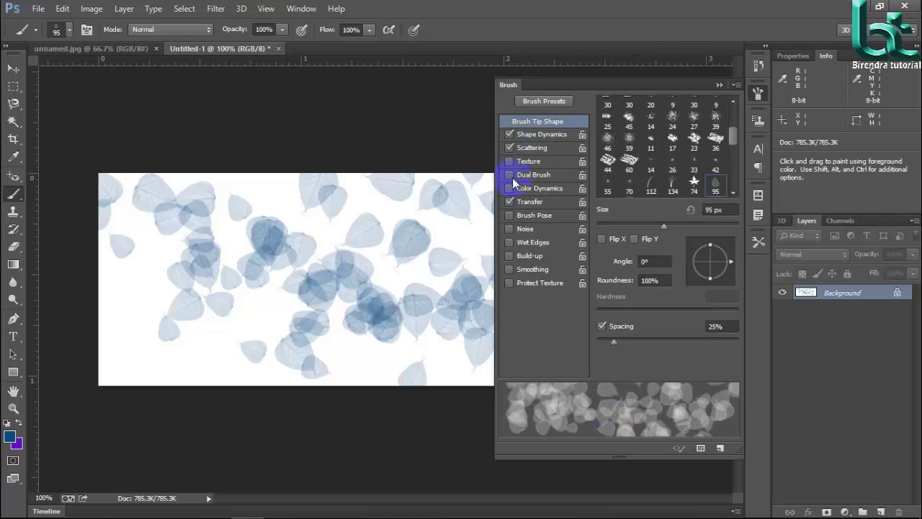
left_click(510, 134)
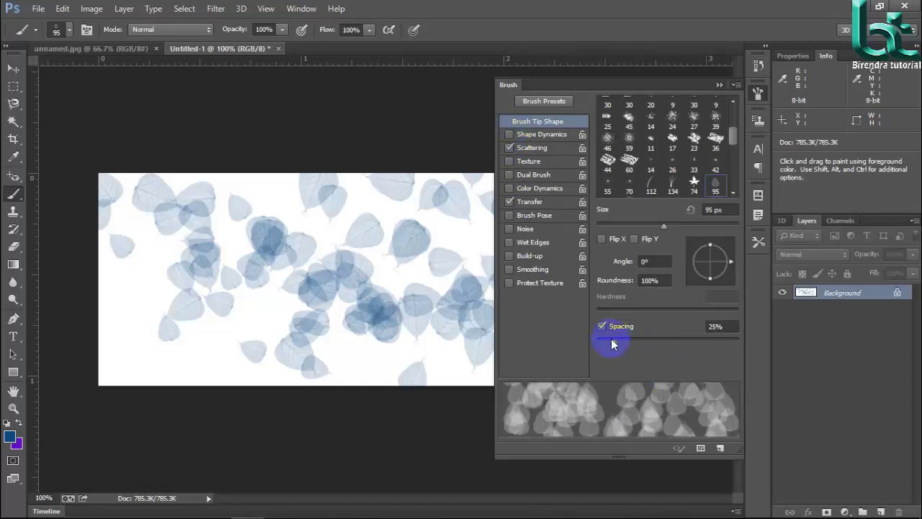
left_click_drag(611, 345, 673, 345)
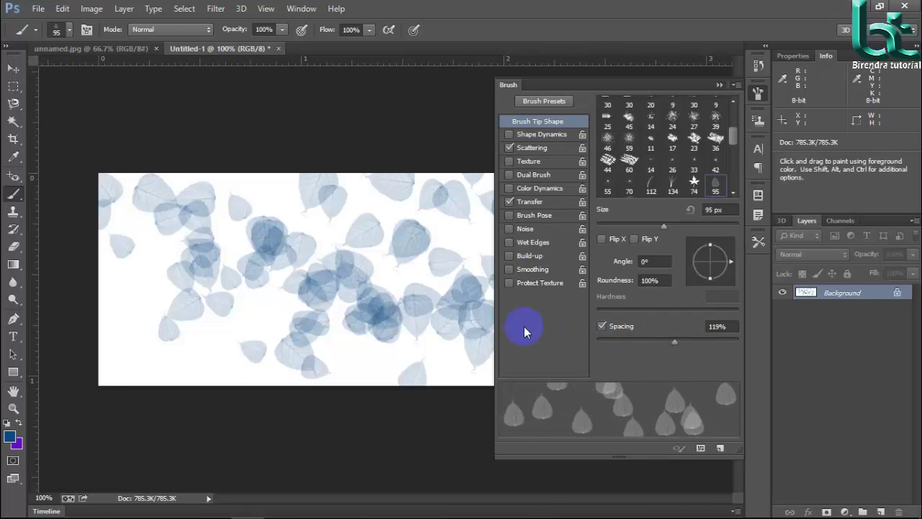
key("ctrl+alt+z")
key("ctrl+alt+z")
key("ctrl+alt+z")
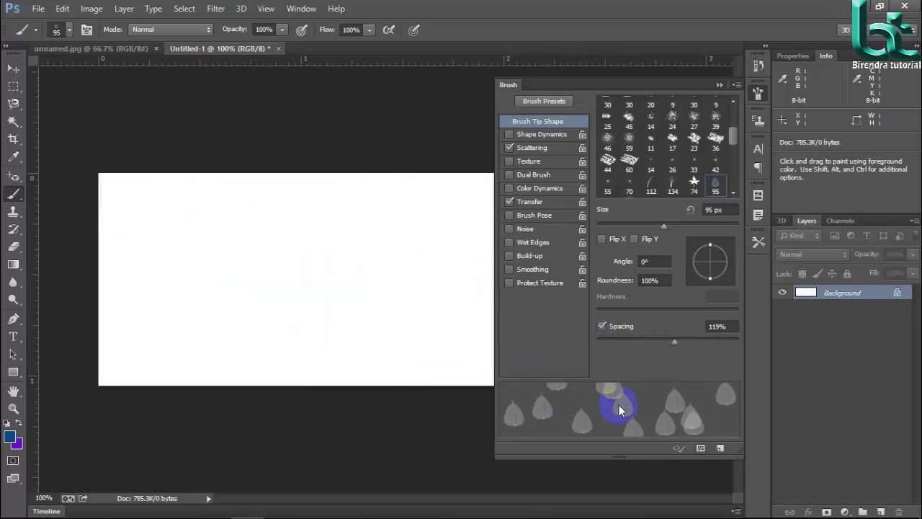
Step: Raise leaf spacing to 348% and paint sparse test leaves across the canvas
mouse_move(159, 257)
left_mouse_down()
mouse_move(344, 303)
mouse_move(411, 287)
mouse_move(420, 275)
mouse_move(373, 238)
mouse_move(330, 222)
mouse_move(318, 246)
mouse_move(208, 245)
mouse_move(174, 222)
mouse_move(181, 215)
mouse_move(209, 220)
mouse_move(304, 289)
mouse_move(259, 315)
left_mouse_up()
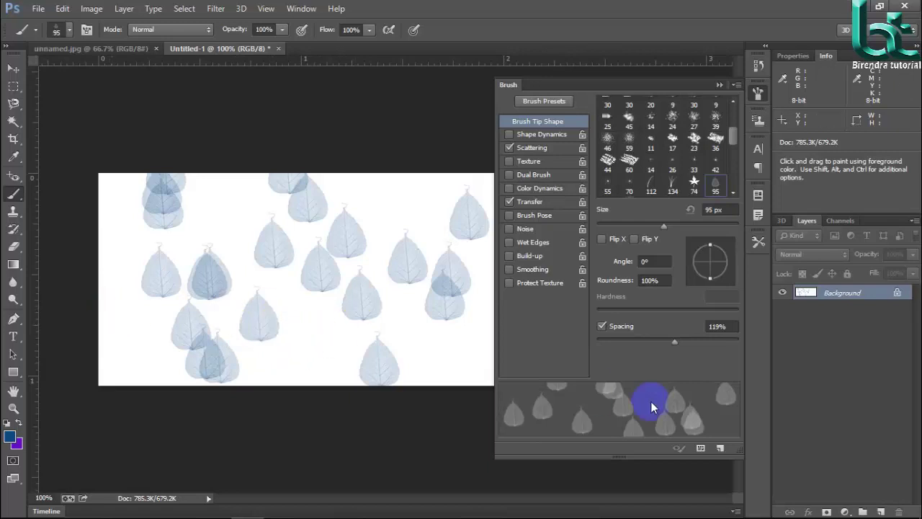
left_click_drag(676, 347, 715, 346)
mouse_move(311, 328)
left_mouse_down()
mouse_move(375, 341)
mouse_move(442, 309)
left_mouse_up()
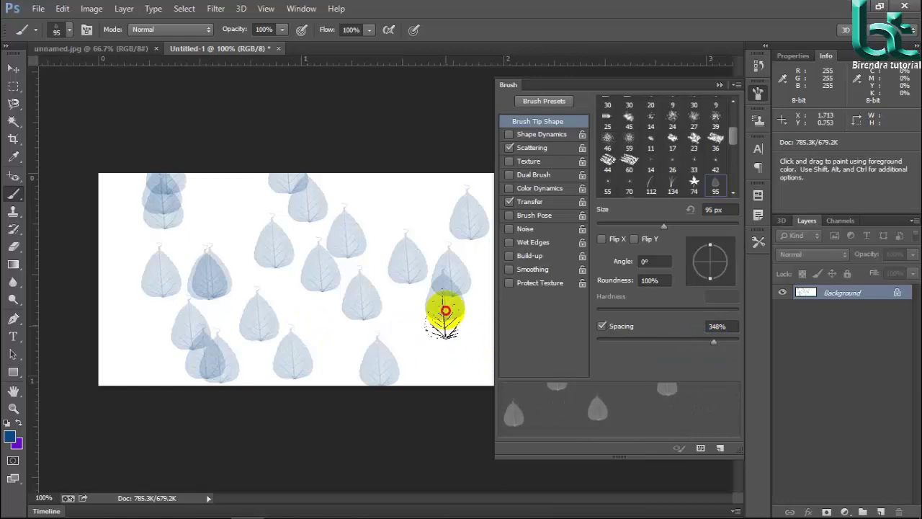
mouse_move(366, 238)
left_mouse_down()
mouse_move(402, 207)
mouse_move(442, 209)
mouse_move(325, 268)
mouse_move(184, 203)
mouse_move(298, 246)
mouse_move(162, 318)
mouse_move(148, 341)
mouse_move(208, 349)
mouse_move(377, 321)
mouse_move(476, 341)
mouse_move(379, 365)
mouse_move(257, 340)
left_mouse_up()
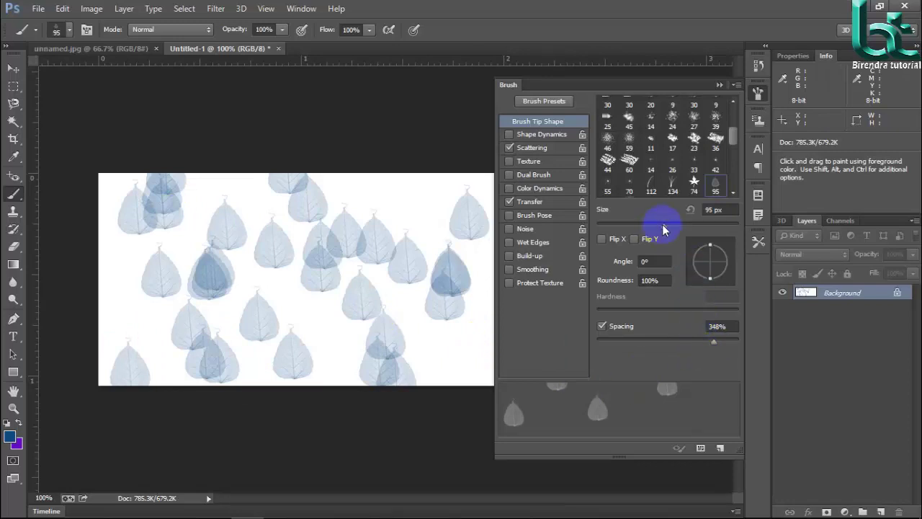
Step: Resize the brush with the bracket keys, stamp a test leaf, then step backward
left_click_drag(635, 227, 629, 225)
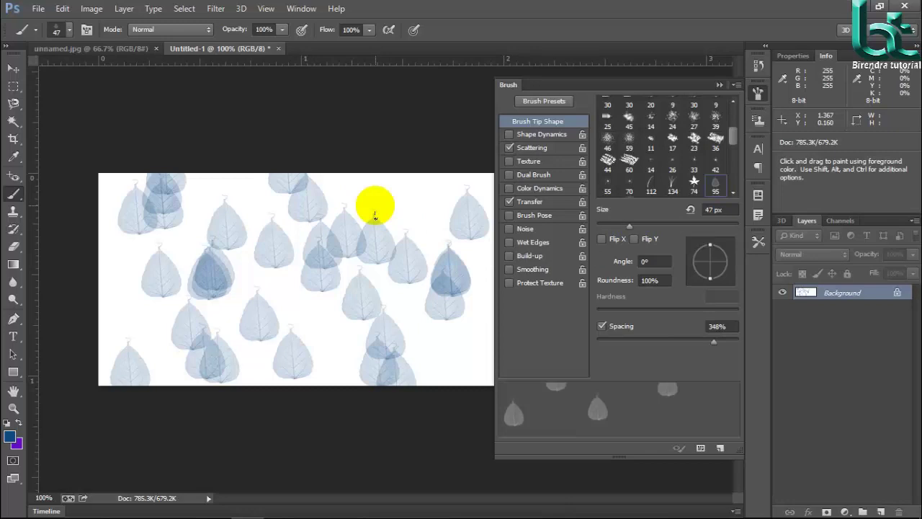
key("bracketleft")
key("bracketleft")
key("bracketleft")
key("bracketright")
key("bracketright")
key("bracketright")
key("bracketright")
key("bracketright")
key("bracketright")
key("bracketright")
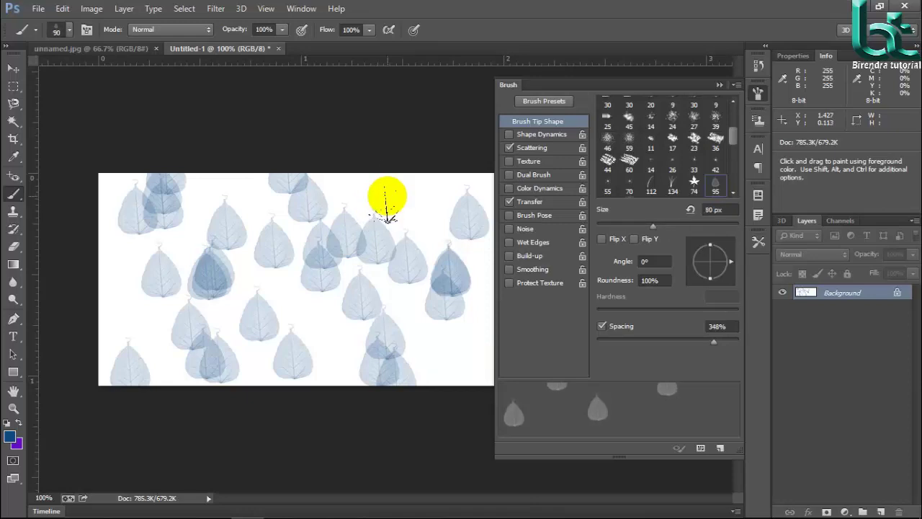
left_click(165, 238)
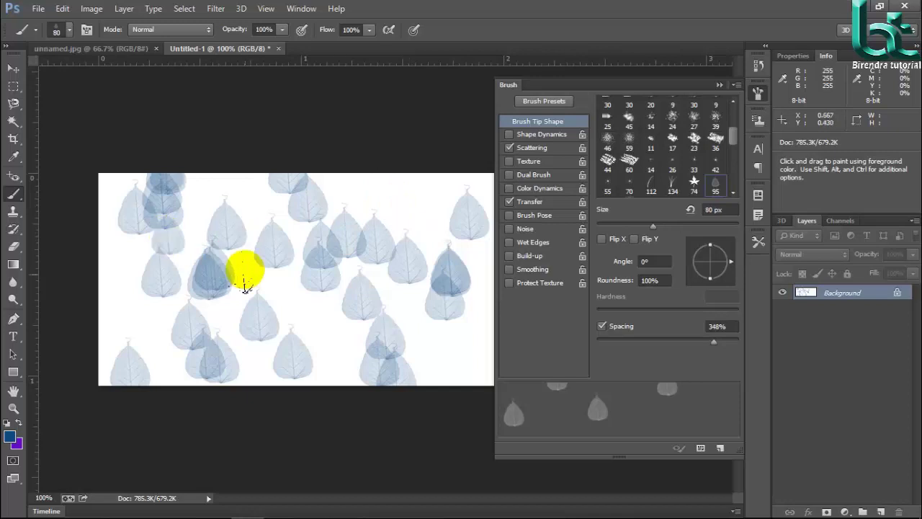
key("ctrl+alt+z")
key("ctrl+alt+z")
key("ctrl+alt+z")
key("ctrl+alt+z")
key("ctrl+alt+z")
key("ctrl+alt+z")
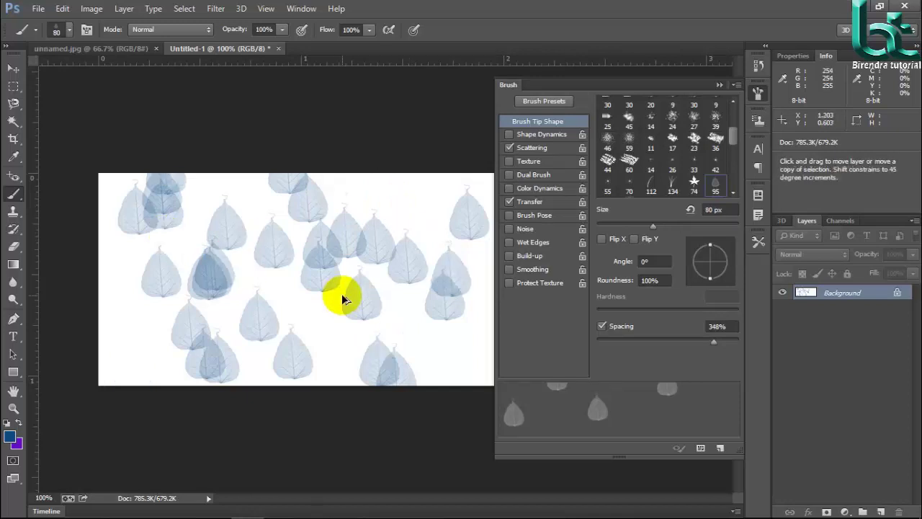
Step: Clear the remaining leaves, turn Shape Dynamics back on, and enable Scattering
key("ctrl+alt+z")
key("ctrl+alt+z")
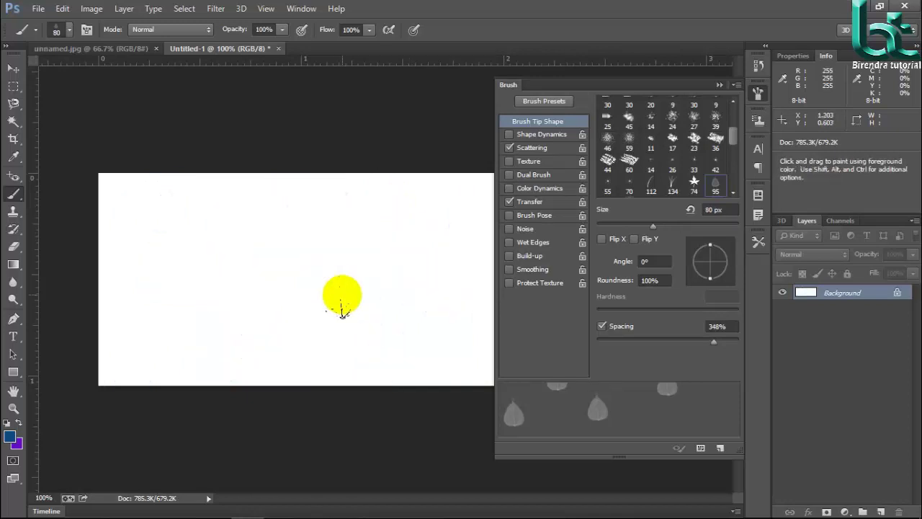
left_click(510, 135)
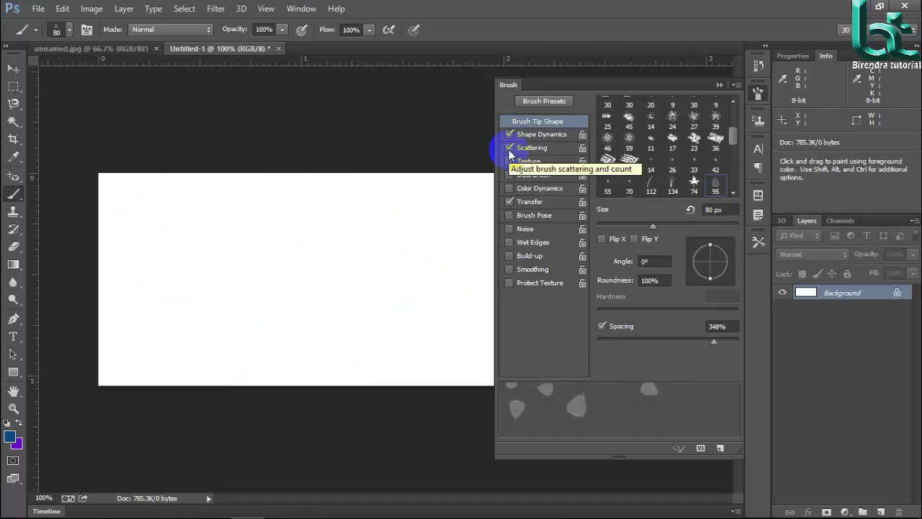
left_click(509, 149)
left_click(509, 149)
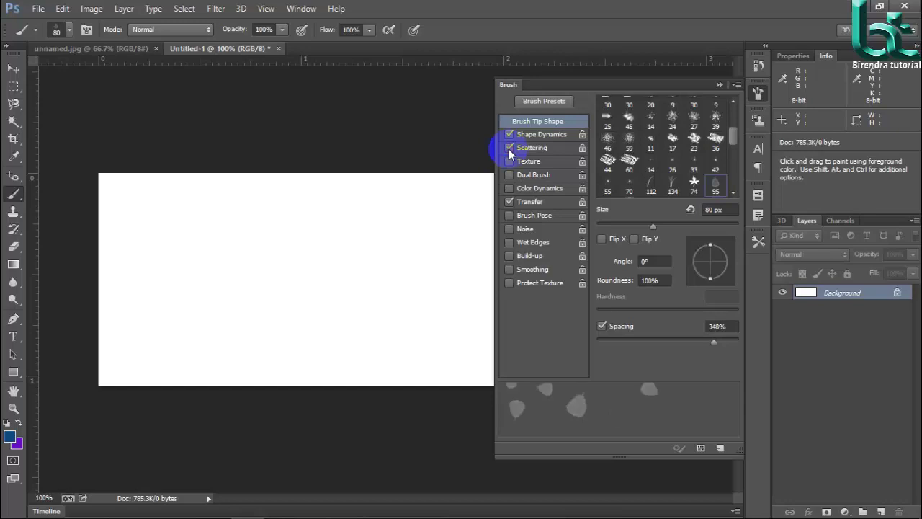
left_click(510, 149)
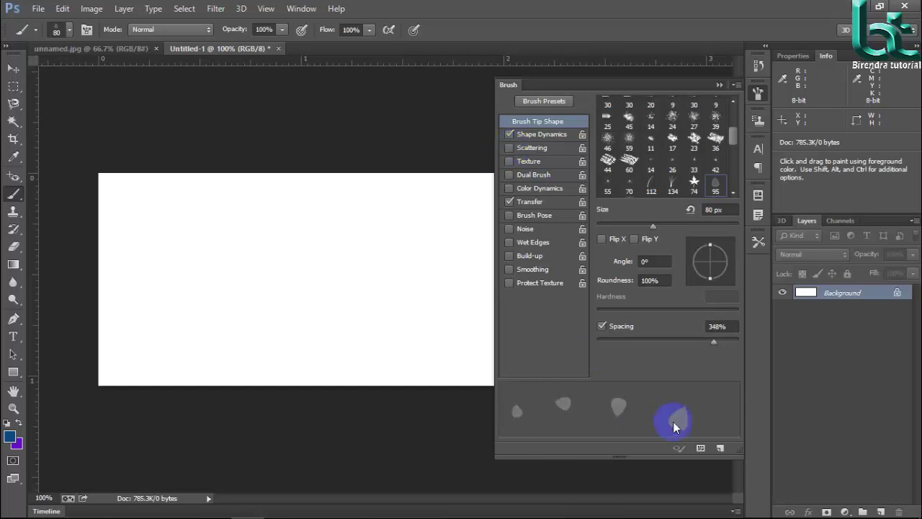
left_click(533, 148)
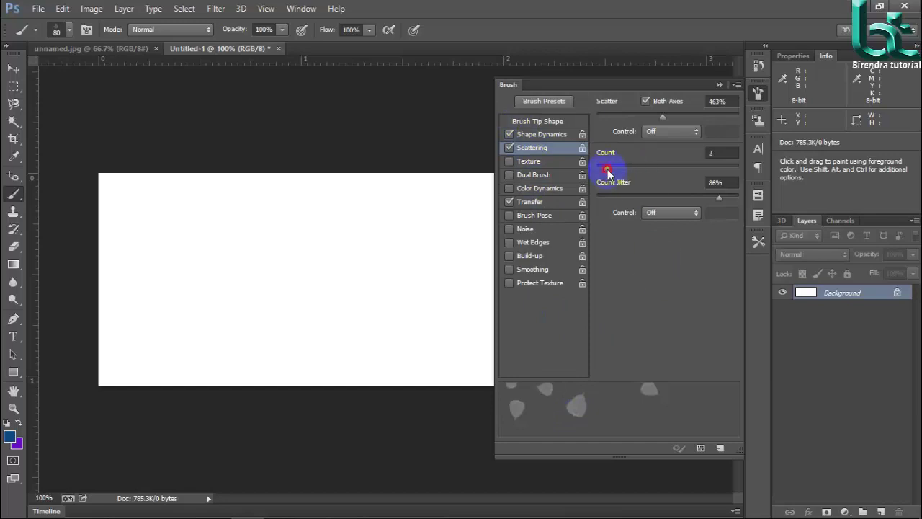
Step: Raise scatter Count to 10, lower Count Jitter to 30%, and paint dense overlapping leaves
mouse_move(608, 172)
left_mouse_down()
mouse_move(643, 171)
mouse_move(604, 170)
left_mouse_up()
mouse_move(165, 273)
left_mouse_down()
mouse_move(408, 324)
mouse_move(375, 339)
mouse_move(231, 291)
mouse_move(229, 248)
mouse_move(358, 224)
mouse_move(390, 228)
mouse_move(404, 245)
left_mouse_up()
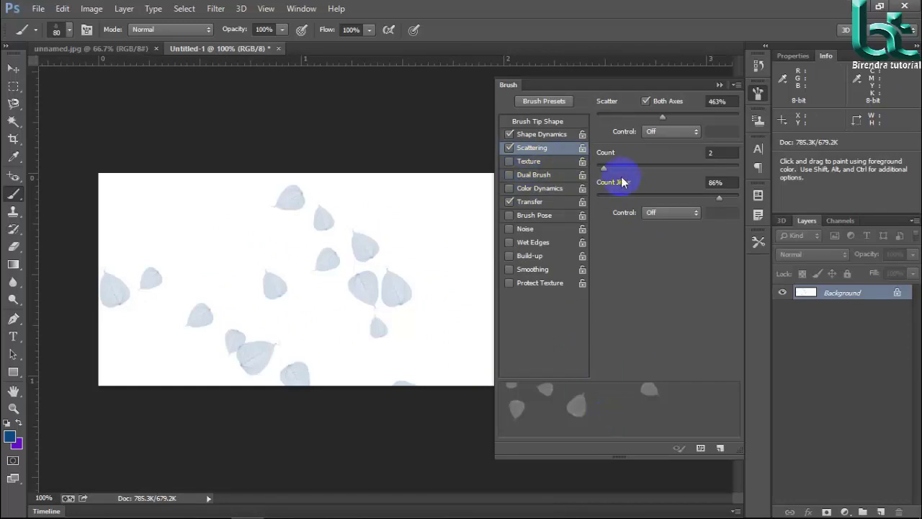
left_click_drag(604, 167, 685, 173)
mouse_move(198, 270)
left_mouse_down()
mouse_move(227, 256)
mouse_move(329, 330)
mouse_move(387, 334)
mouse_move(219, 286)
mouse_move(176, 297)
mouse_move(189, 296)
left_mouse_up()
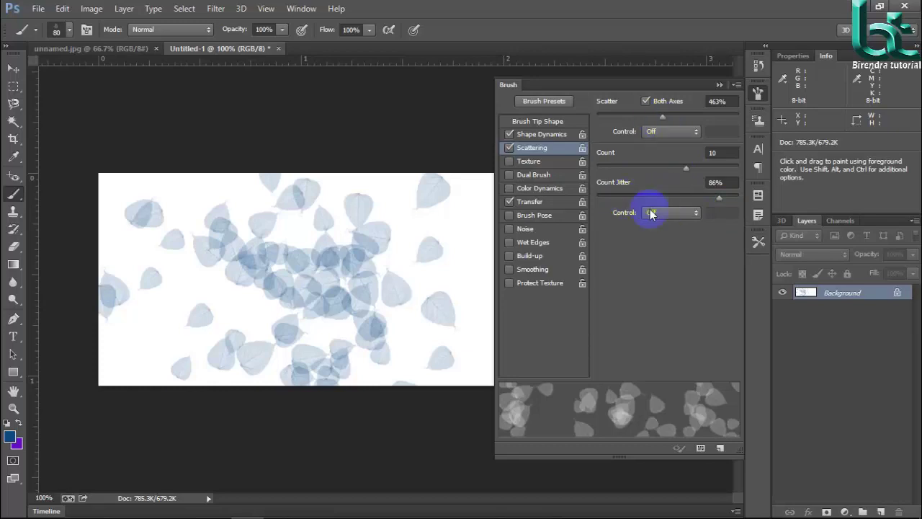
left_click_drag(719, 195, 639, 196)
mouse_move(160, 282)
left_mouse_down()
mouse_move(313, 311)
mouse_move(440, 276)
mouse_move(259, 229)
mouse_move(290, 243)
left_mouse_up()
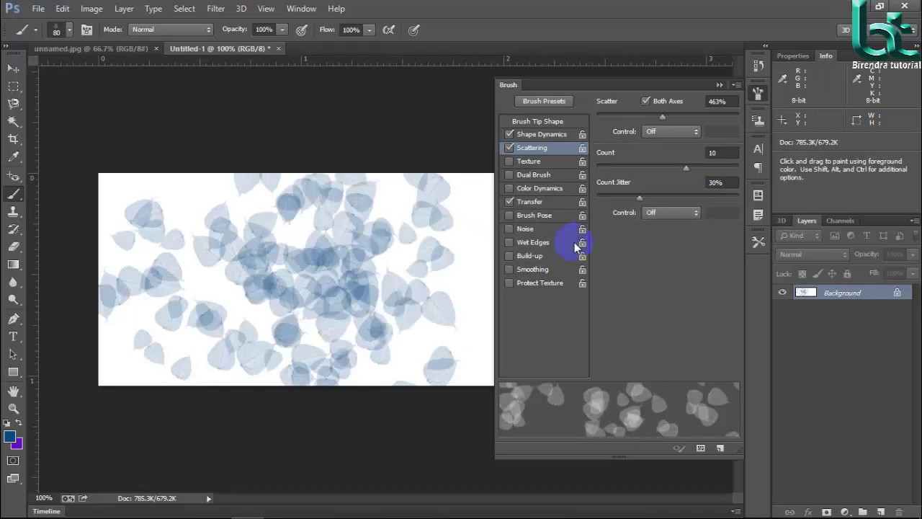
Step: Turn on Texture and turn off Scattering for the leaf brush
left_click(536, 108)
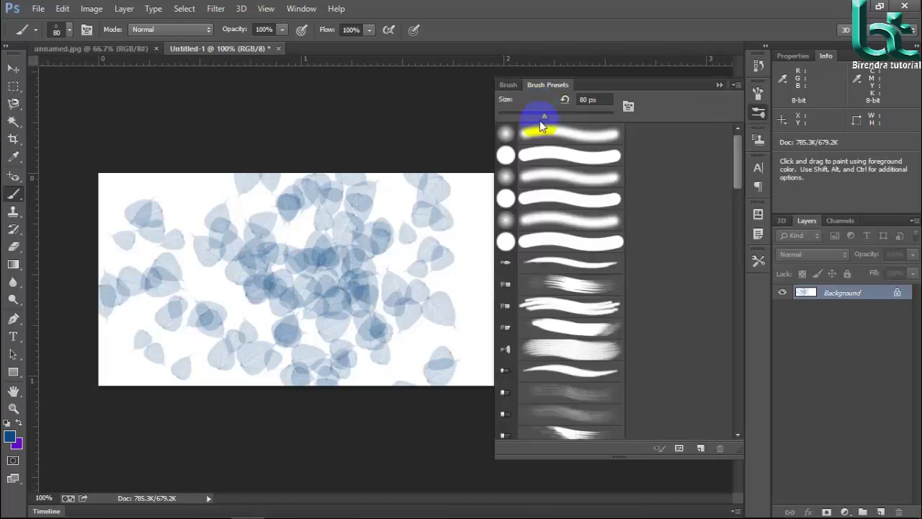
left_click(511, 85)
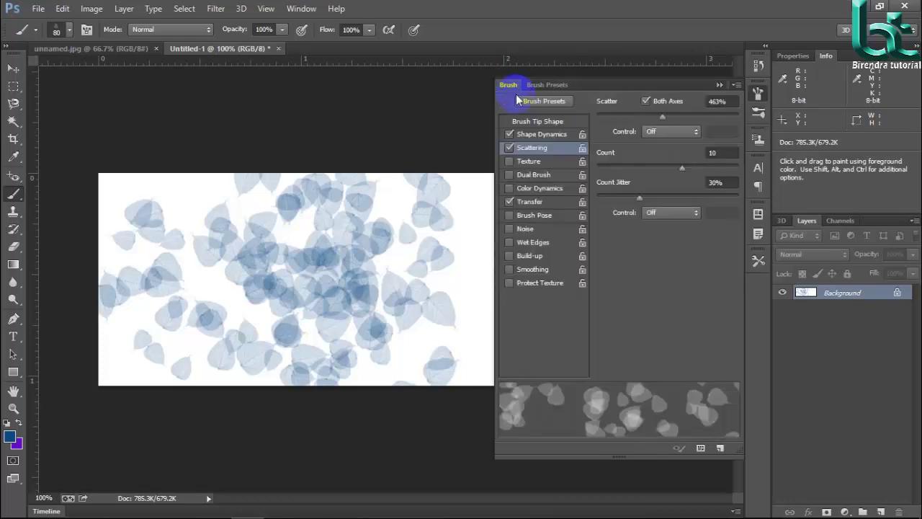
left_click(523, 122)
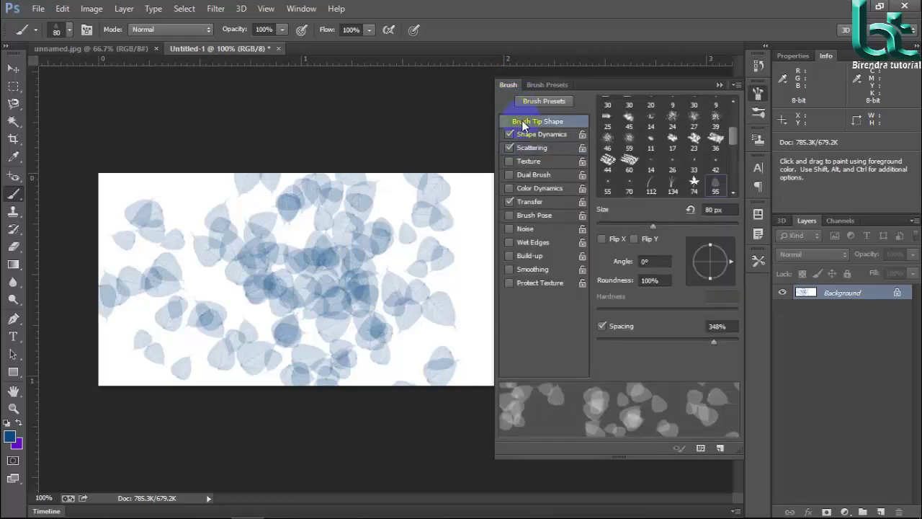
left_click(509, 160)
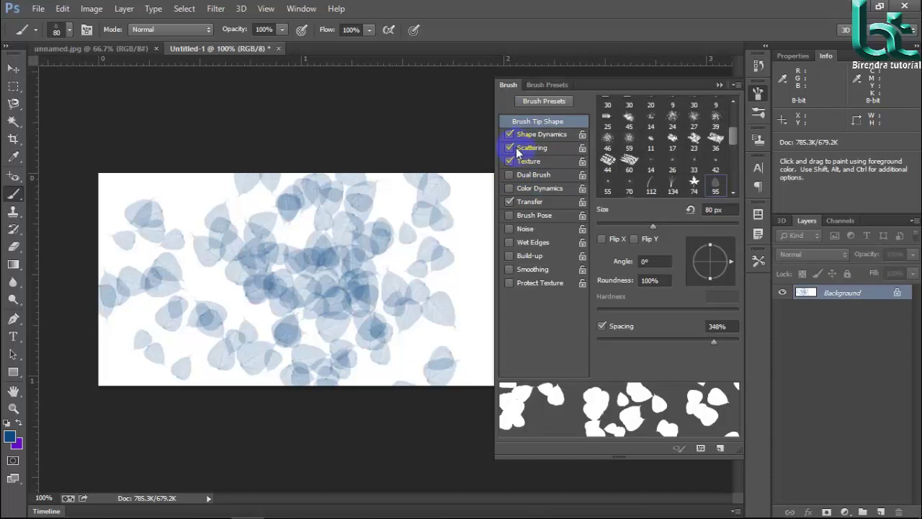
left_click(509, 148)
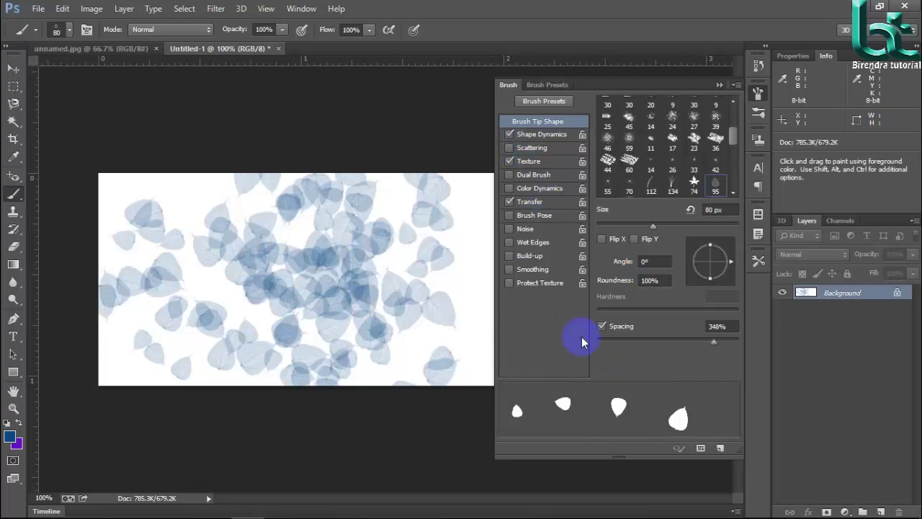
Step: Try Flip X and Flip Y on the tip, clear both, and set spacing to 500%
left_click(718, 343)
mouse_move(715, 346)
left_mouse_down()
mouse_move(673, 341)
mouse_move(696, 343)
left_mouse_up()
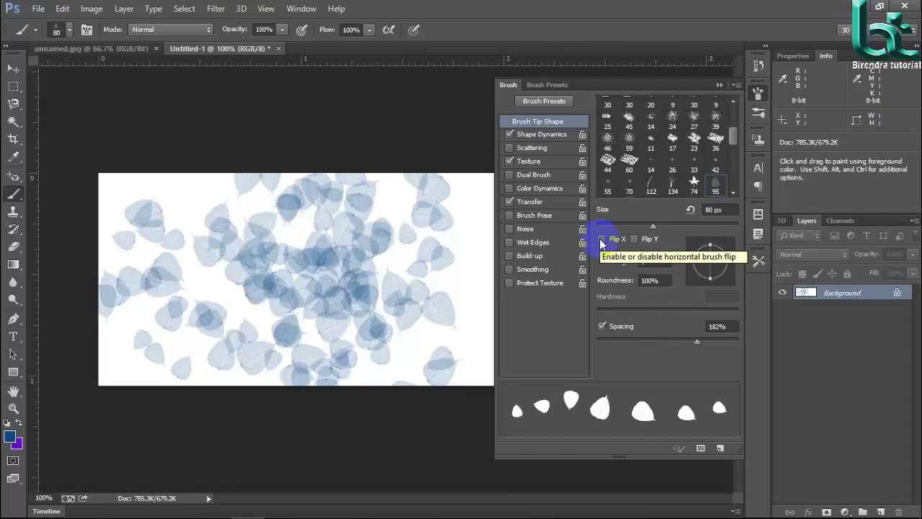
left_click(603, 239)
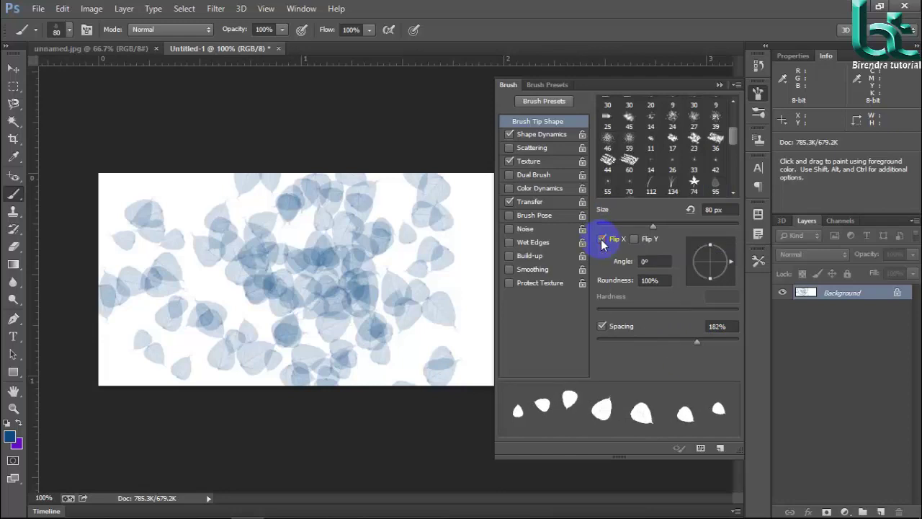
left_click(634, 239)
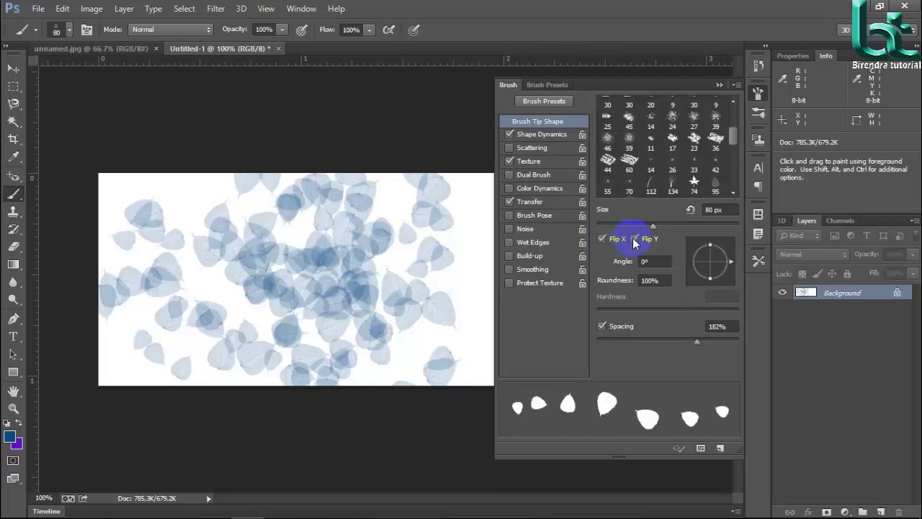
left_click(604, 239)
left_click(634, 239)
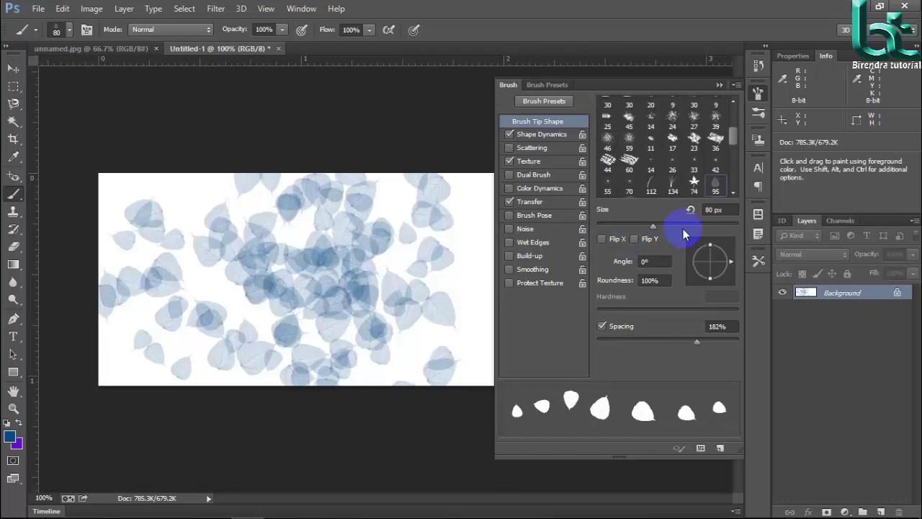
left_click_drag(697, 345, 725, 339)
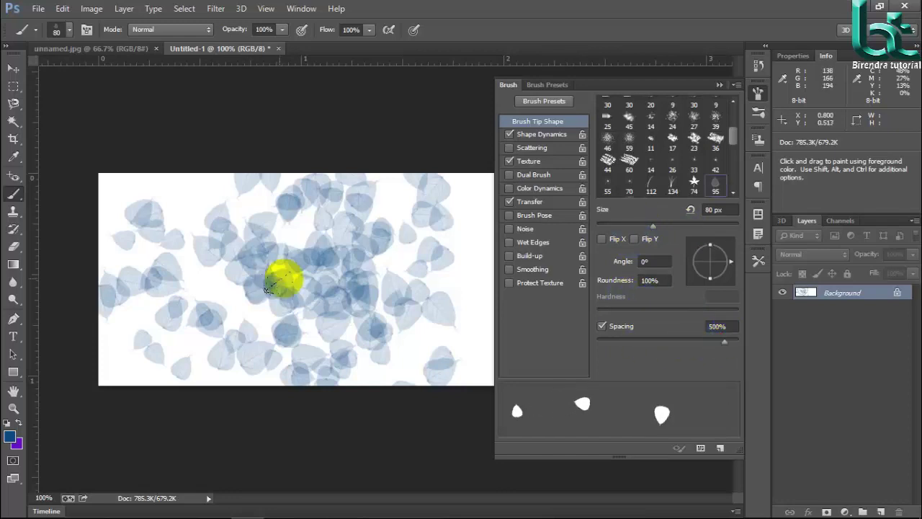
Step: Clear the canvas, stamp seven dark-blue leaves, then paint a faint top stroke at 71% spacing
key("ctrl+alt+z")
key("ctrl+alt+z")
key("ctrl+alt+z")
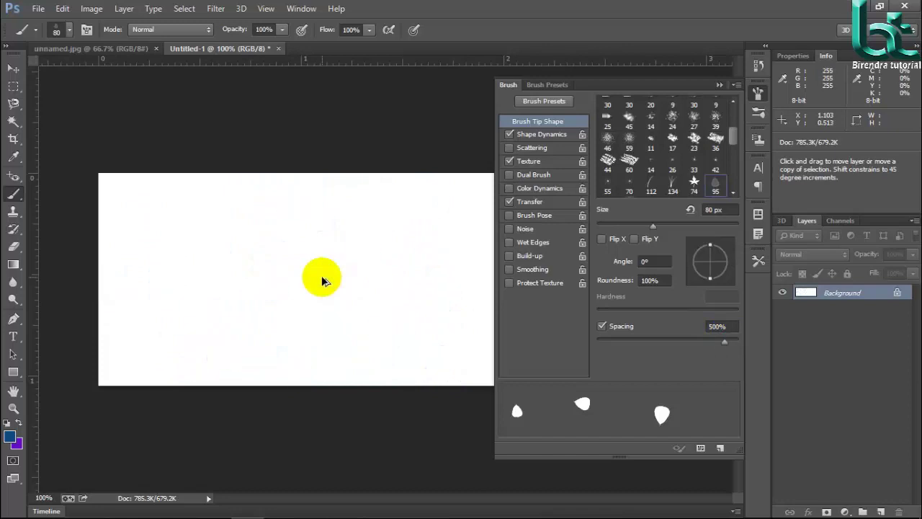
left_click(215, 249)
left_click(409, 289)
left_click(331, 227)
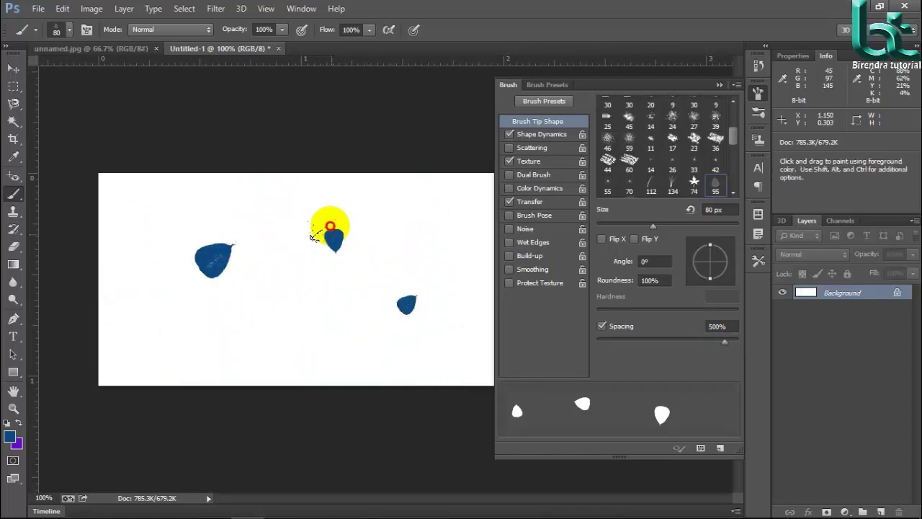
left_click(302, 267)
left_click(323, 308)
left_click(228, 333)
left_click(165, 325)
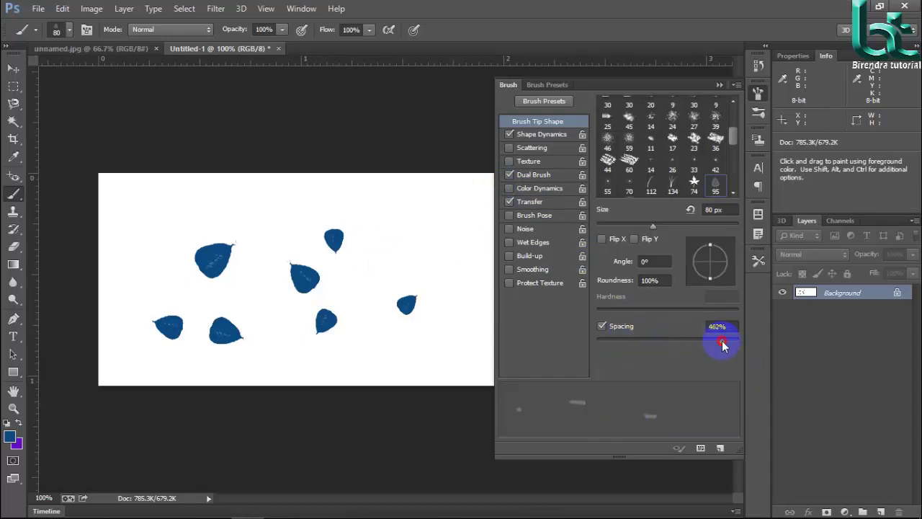
mouse_move(723, 346)
left_mouse_down()
mouse_move(628, 340)
mouse_move(647, 340)
left_mouse_up()
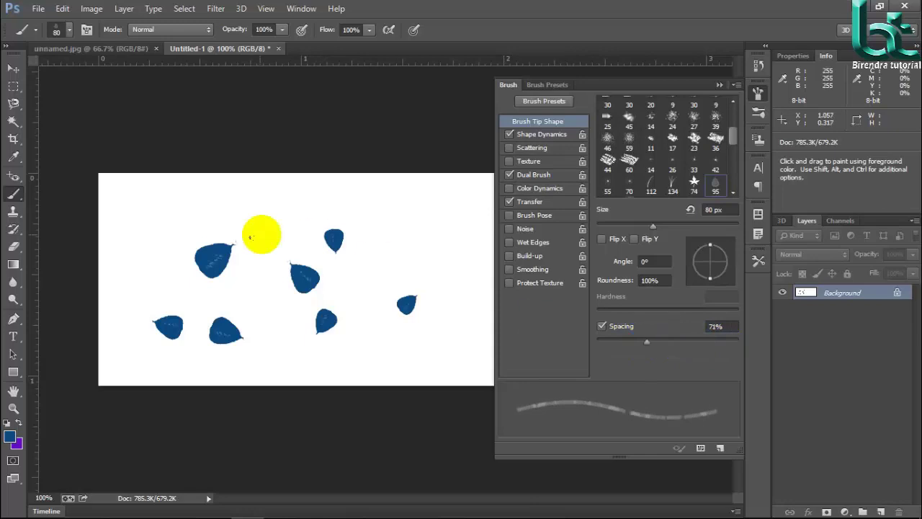
left_click_drag(252, 230, 456, 229)
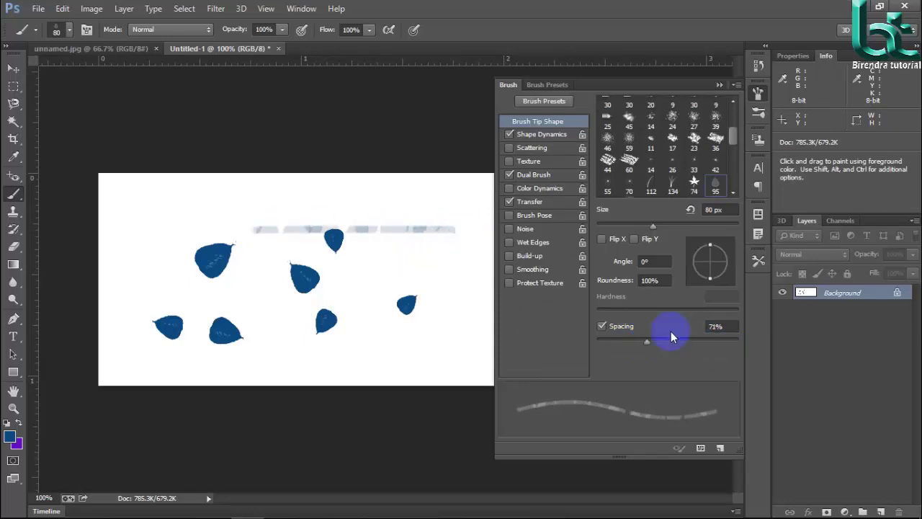
Step: Enable Dual Brush with the Grass secondary tip and paint two test strokes
left_click(528, 175)
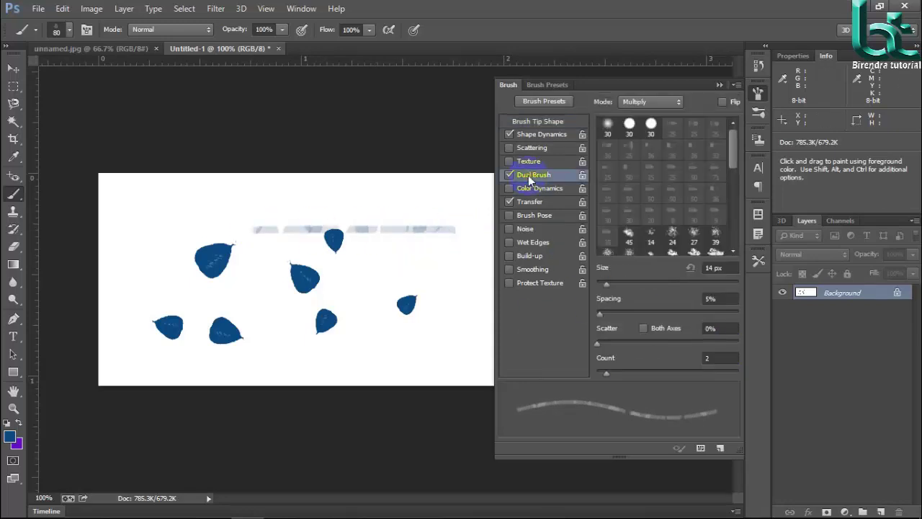
scroll(672, 207, "down", 3)
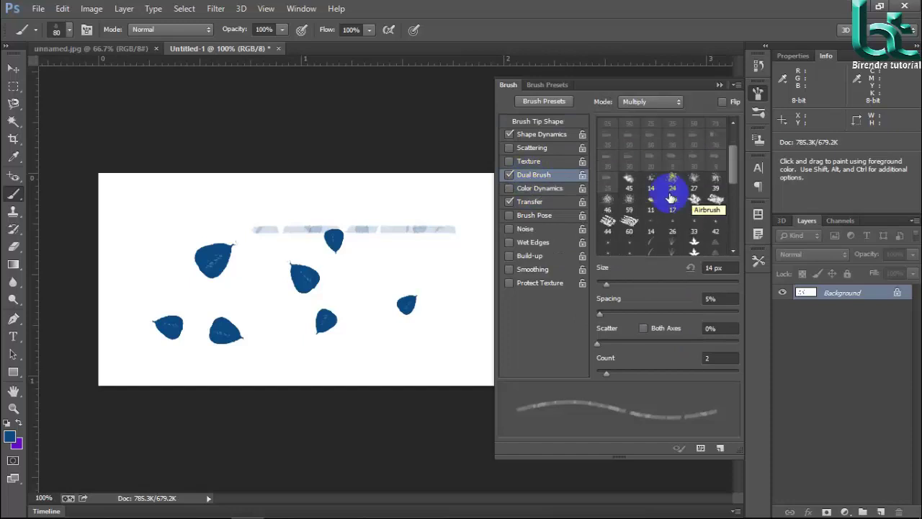
scroll(676, 212, "down", 1)
left_click(694, 209)
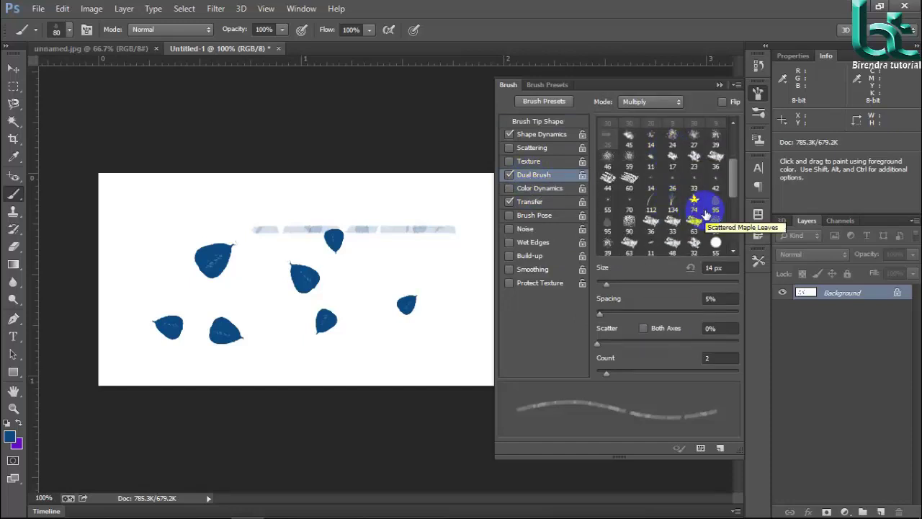
double_click(673, 202)
left_click(608, 175)
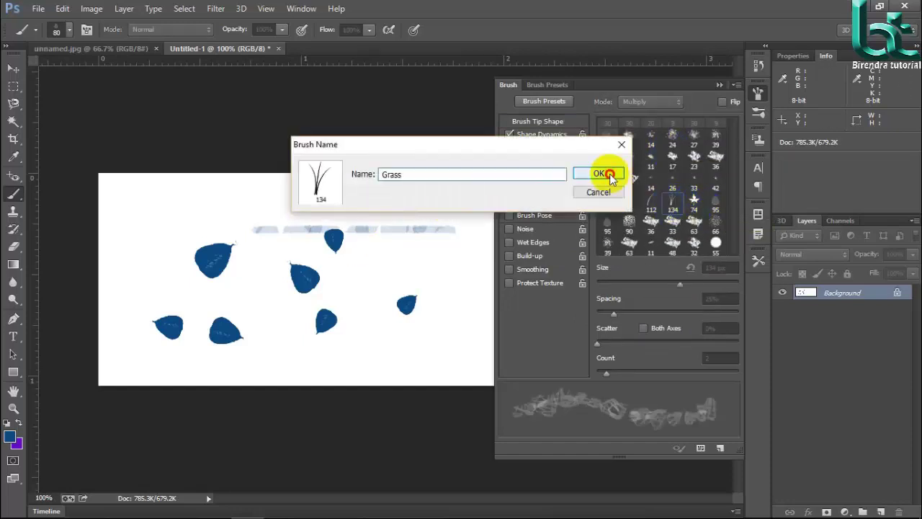
left_click_drag(188, 210, 434, 204)
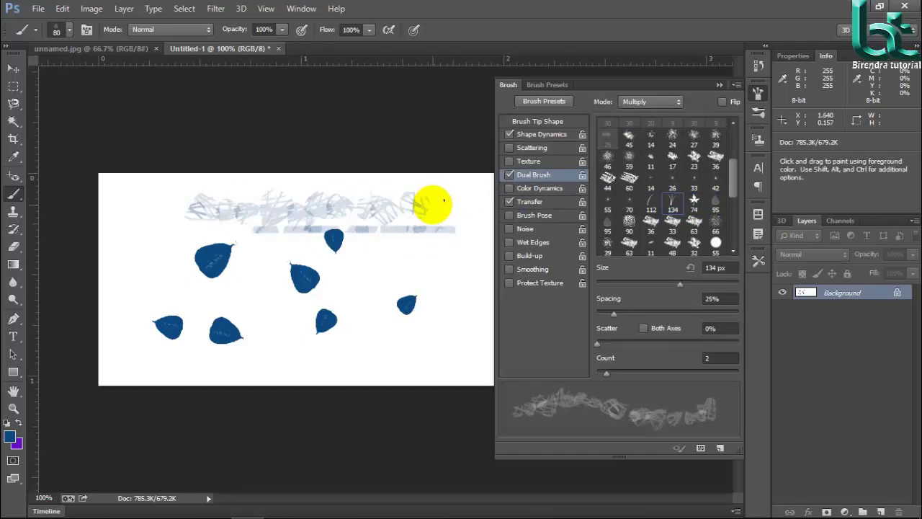
mouse_move(450, 251)
left_mouse_down()
mouse_move(421, 265)
mouse_move(446, 298)
mouse_move(467, 302)
mouse_move(462, 239)
left_mouse_up()
Step: Set dual brush count 3, spacing 101% and scatter 181%, then paint scattered strokes
mouse_move(608, 375)
left_mouse_down()
mouse_move(655, 374)
mouse_move(618, 374)
left_mouse_up()
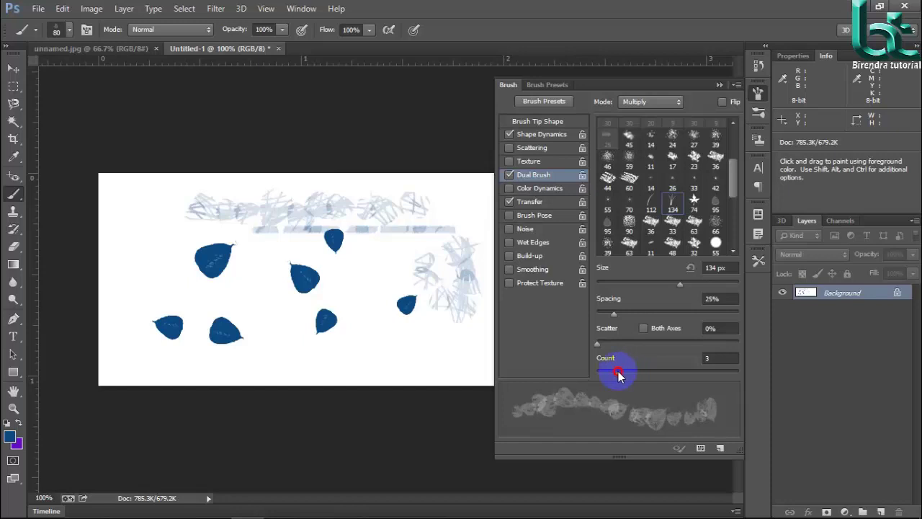
mouse_move(612, 316)
left_mouse_down()
mouse_move(675, 324)
mouse_move(667, 319)
left_mouse_up()
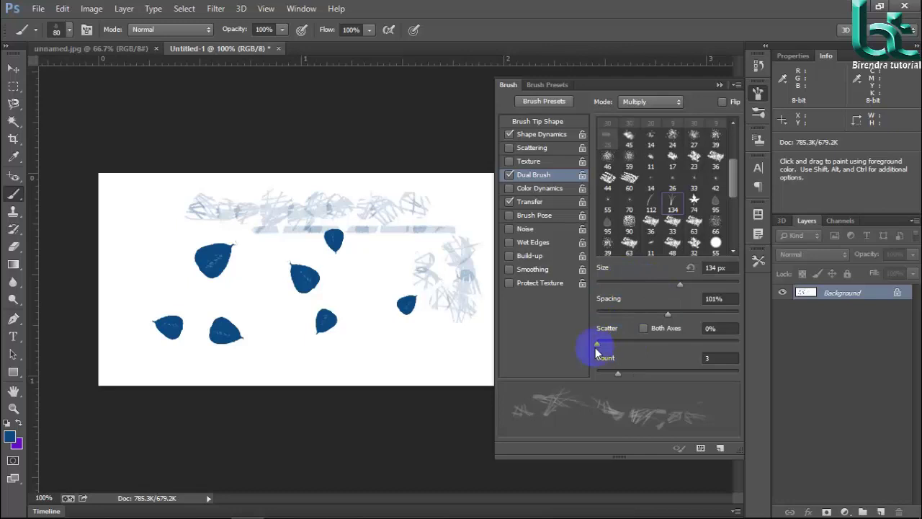
mouse_move(598, 345)
left_mouse_down()
mouse_move(655, 346)
mouse_move(628, 345)
left_mouse_up()
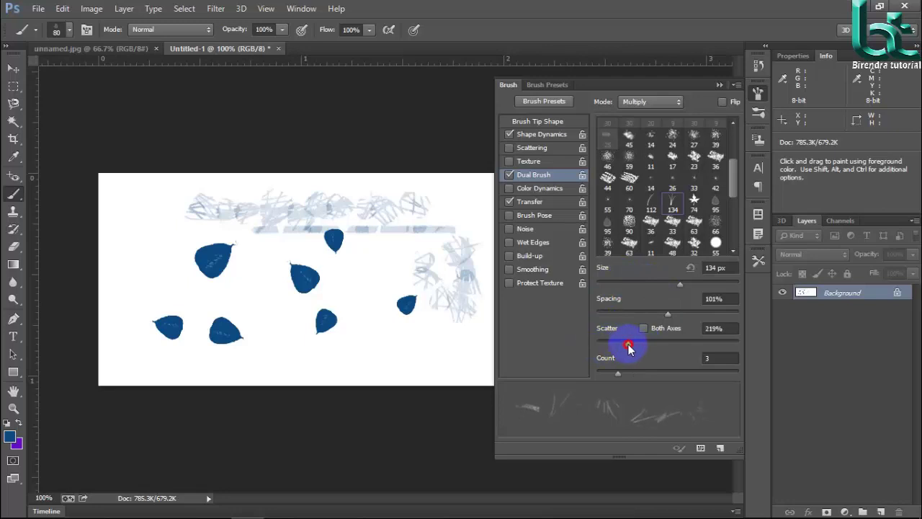
mouse_move(245, 297)
left_mouse_down()
mouse_move(377, 311)
mouse_move(221, 291)
mouse_move(127, 255)
mouse_move(145, 240)
mouse_move(216, 320)
left_mouse_up()
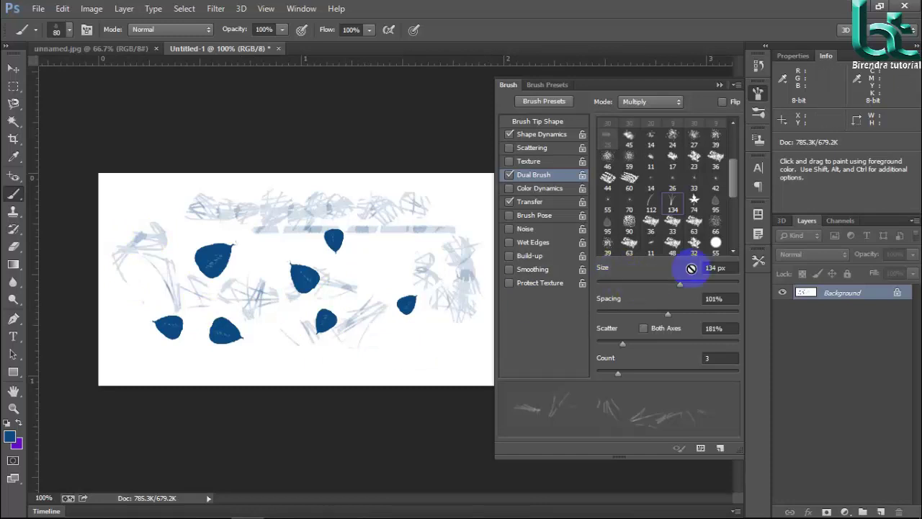
Step: Turn off Dual Brush, enable Color Dynamics, and paint a test stroke
left_click(537, 182)
left_click(509, 175)
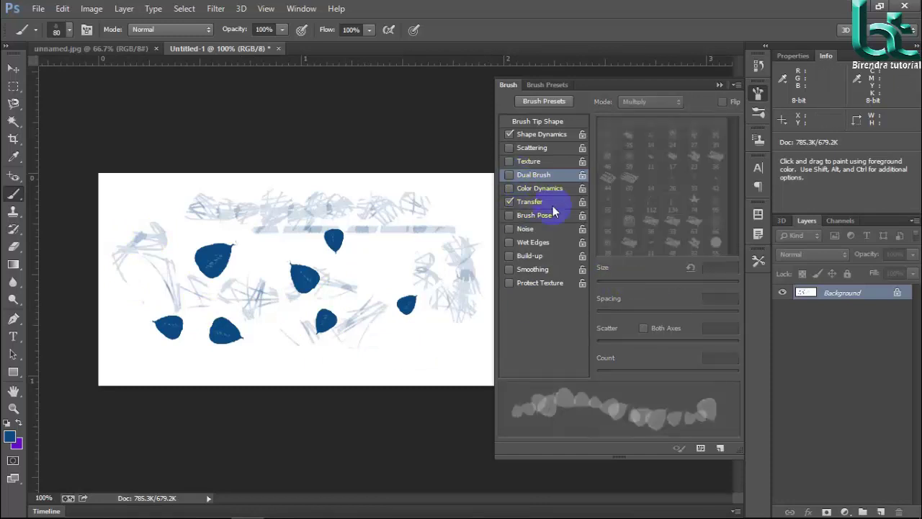
left_click(511, 199)
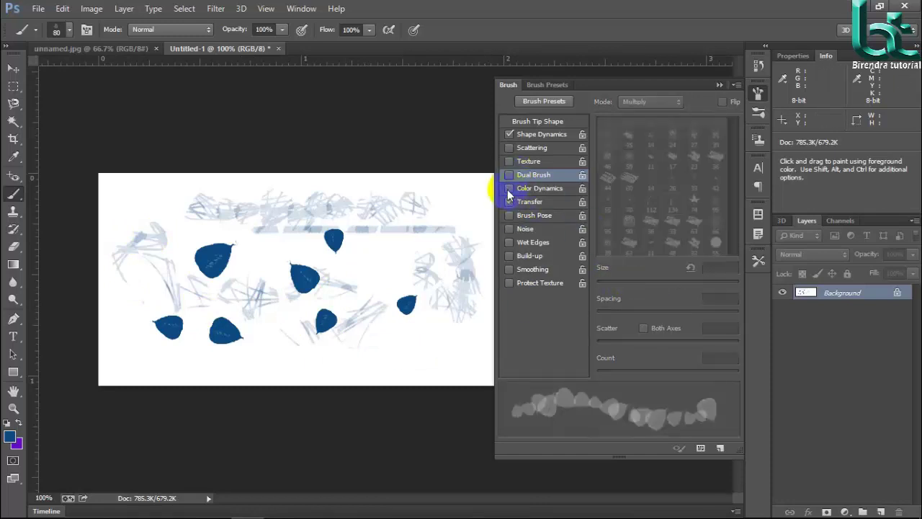
left_click(536, 189)
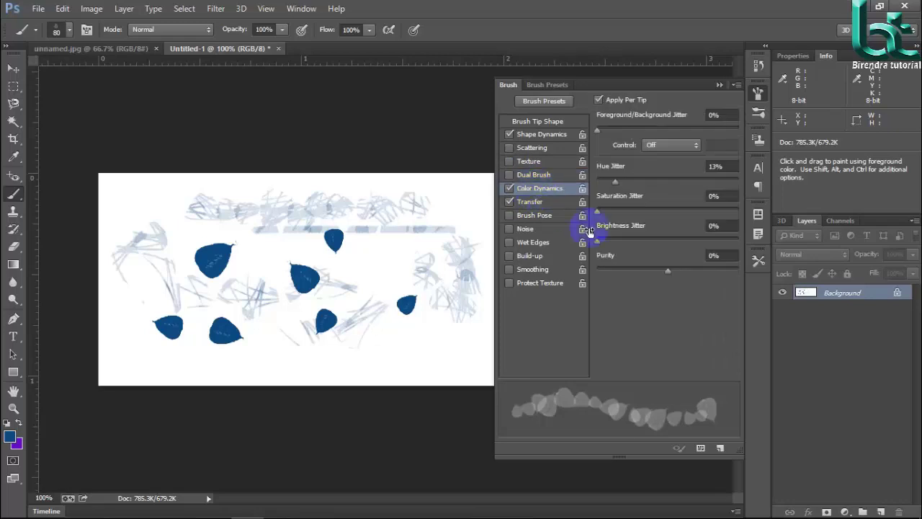
mouse_move(228, 239)
left_mouse_down()
mouse_move(259, 232)
mouse_move(364, 266)
mouse_move(424, 253)
left_mouse_up()
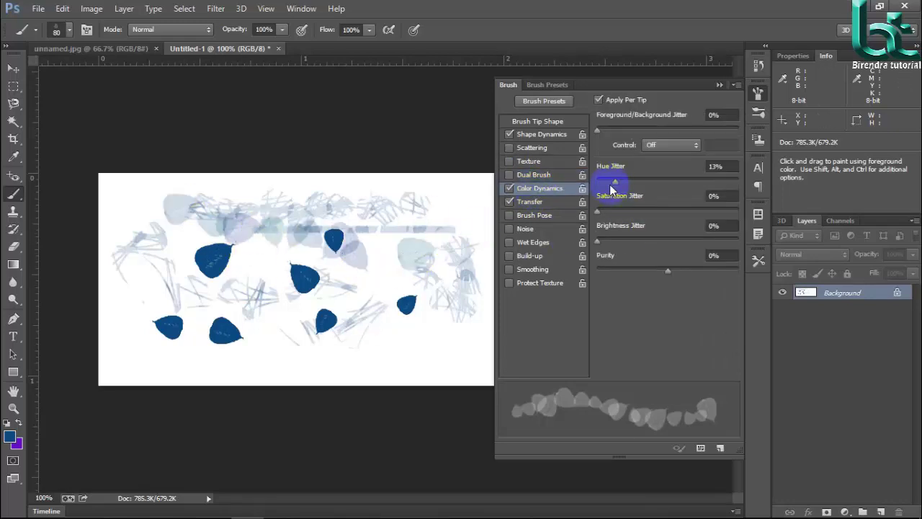
Step: Paint strokes with hue jitter 54%, saturation 49%, brightness 50% and purity +70%
left_click_drag(619, 186, 674, 184)
mouse_move(312, 281)
left_mouse_down()
mouse_move(387, 288)
mouse_move(459, 275)
left_mouse_up()
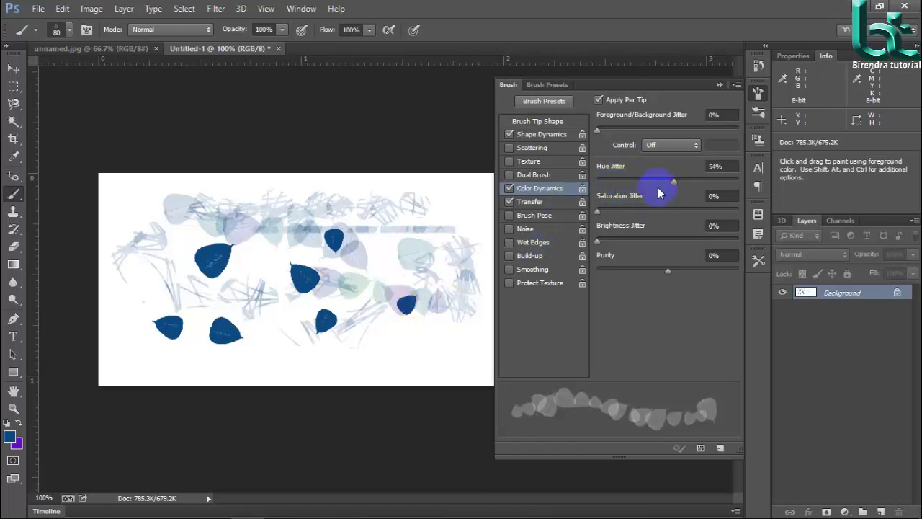
left_click_drag(610, 215, 665, 212)
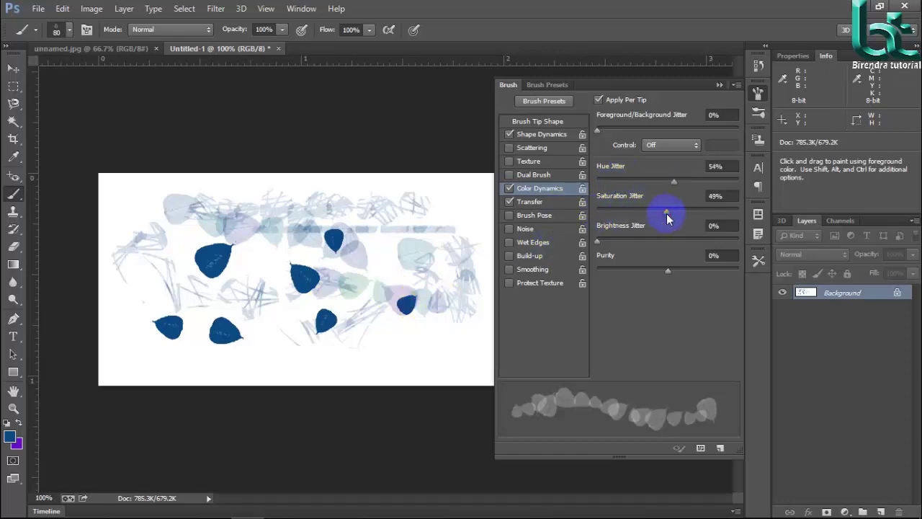
mouse_move(494, 347)
left_mouse_down()
mouse_move(272, 357)
mouse_move(123, 346)
left_mouse_up()
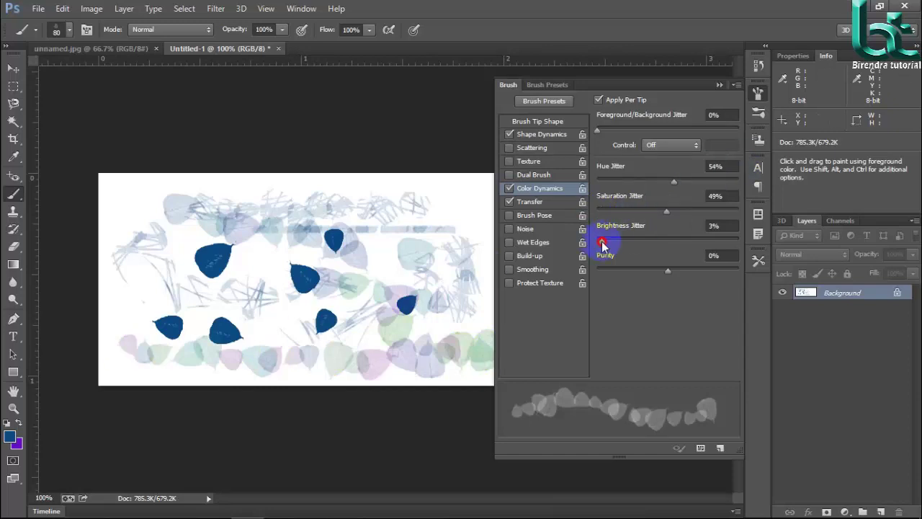
left_click_drag(603, 242, 668, 243)
mouse_move(281, 216)
left_mouse_down()
mouse_move(226, 293)
mouse_move(171, 307)
mouse_move(99, 281)
mouse_move(151, 272)
mouse_move(170, 222)
mouse_move(123, 199)
left_mouse_up()
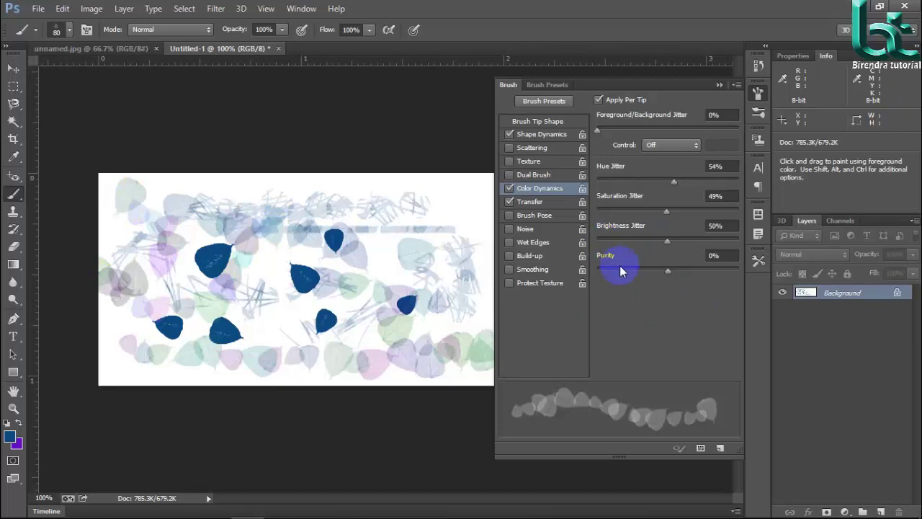
left_click_drag(669, 269, 717, 271)
mouse_move(328, 309)
left_mouse_down()
mouse_move(423, 202)
mouse_move(243, 264)
mouse_move(336, 343)
mouse_move(427, 328)
left_mouse_up()
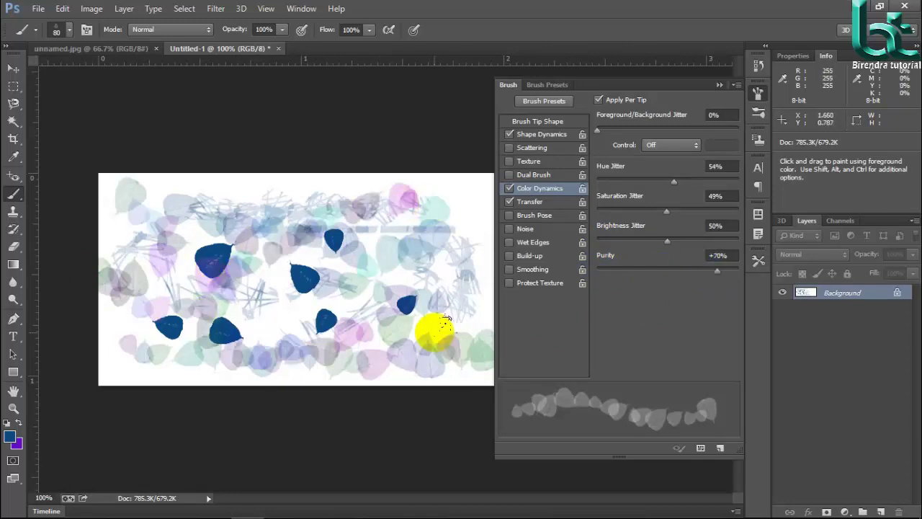
Step: Undo all leaf strokes and blue leaves back to a blank white canvas
key("ctrl+alt+z")
key("ctrl+alt+z")
key("ctrl+alt+z")
key("ctrl+alt+z")
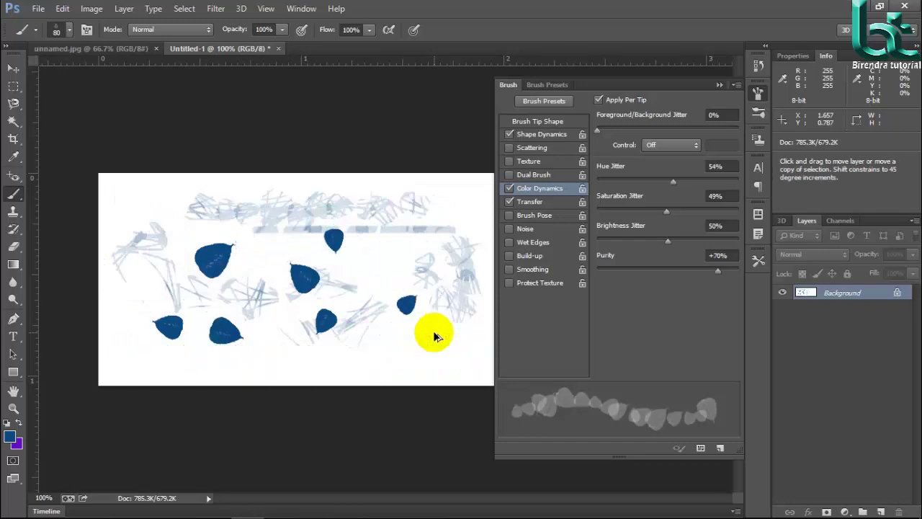
key("ctrl+alt+z")
key("ctrl+alt+z")
key("ctrl+alt+z")
key("ctrl+alt+z")
key("ctrl+alt+z")
key("ctrl+alt+z")
key("ctrl+alt+z")
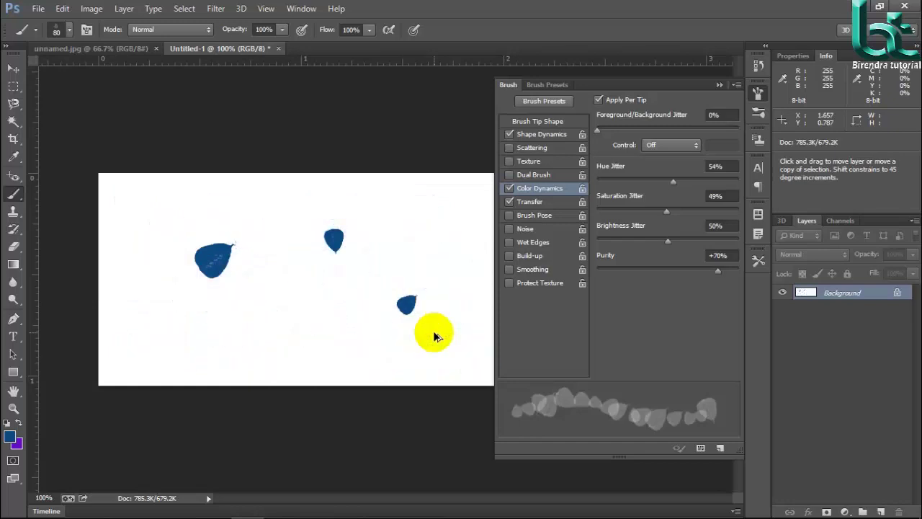
key("ctrl+alt+z")
key("ctrl+alt+z")
key("ctrl+alt+z")
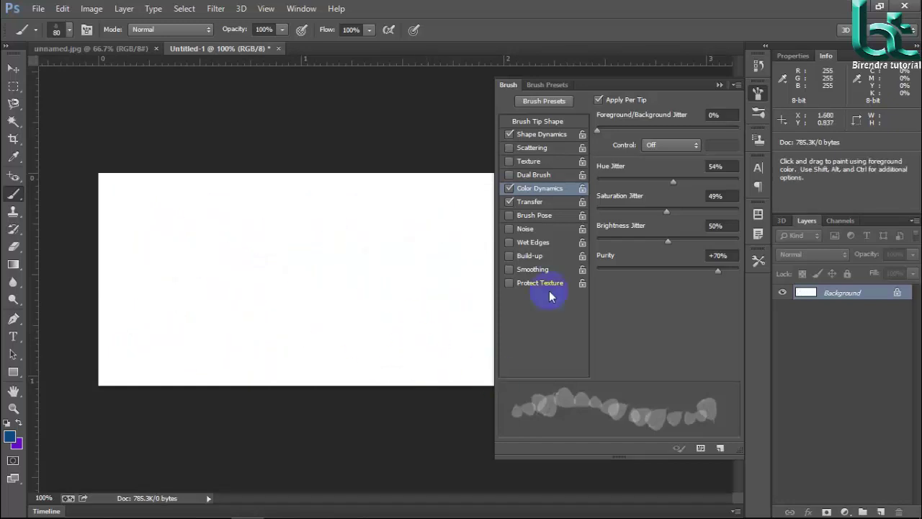
Step: Turn Color Dynamics off and check the Transfer settings (0% opacity and flow jitter)
left_click(511, 202)
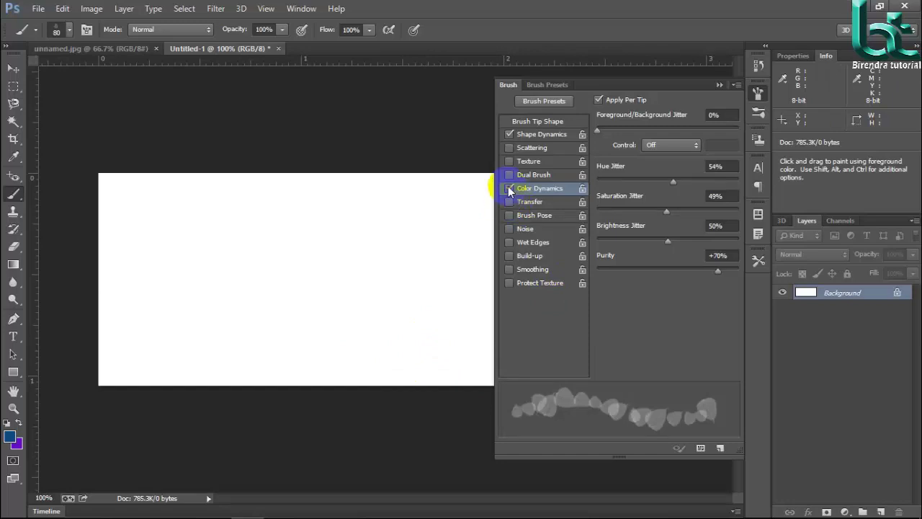
left_click(509, 189)
left_click(510, 201)
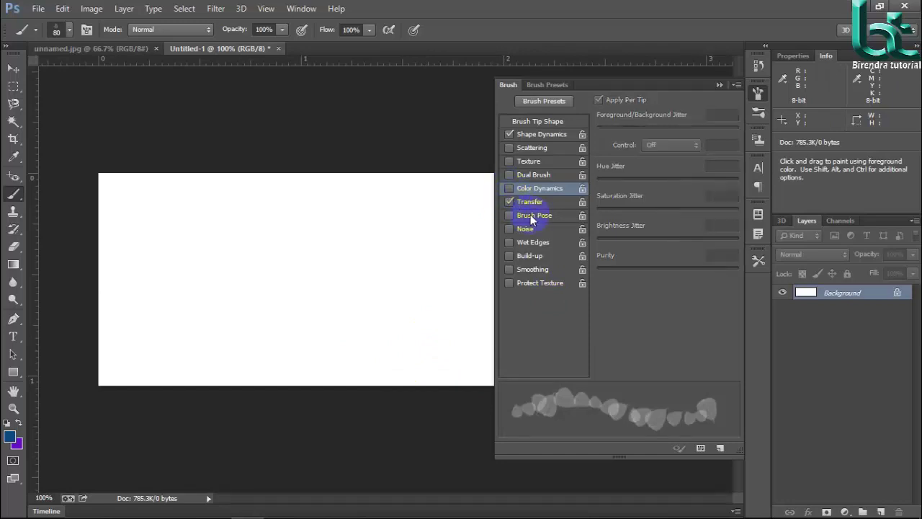
left_click(535, 103)
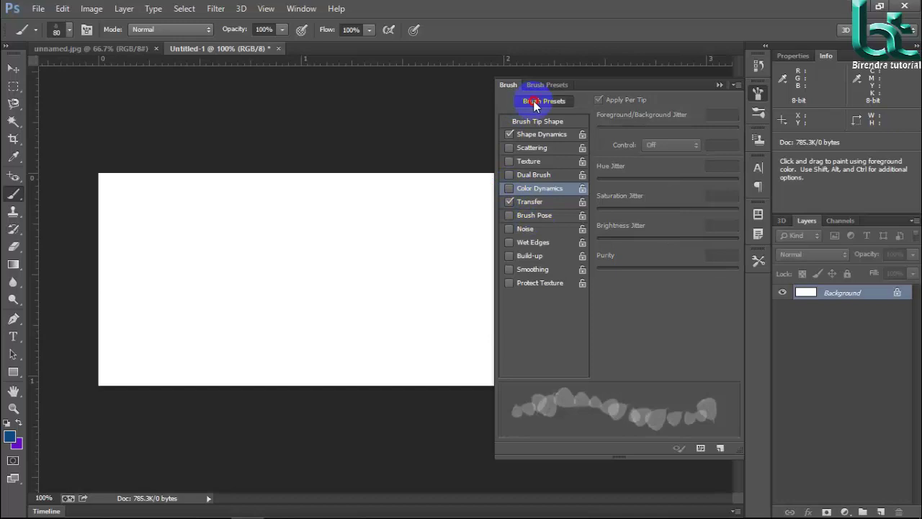
left_click(525, 123)
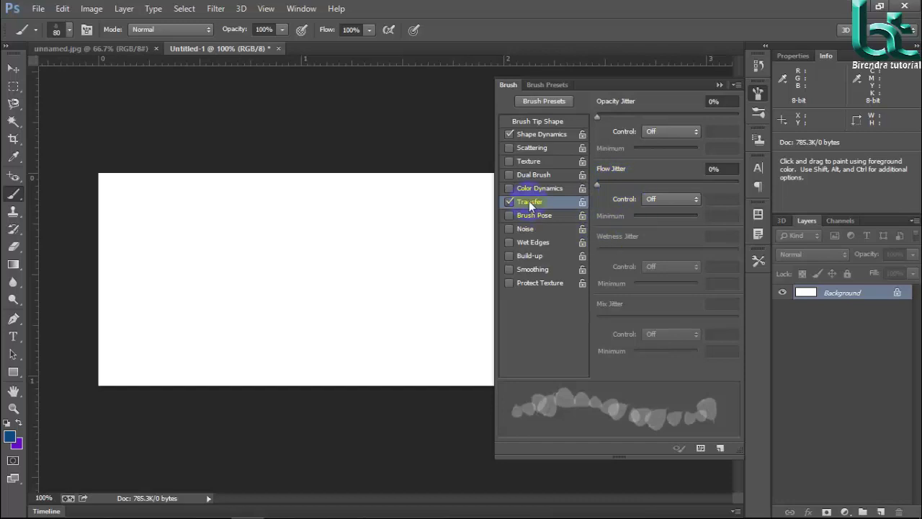
Step: Swap Transfer off for Brush Pose and paint a test leaf stroke
left_click(525, 124)
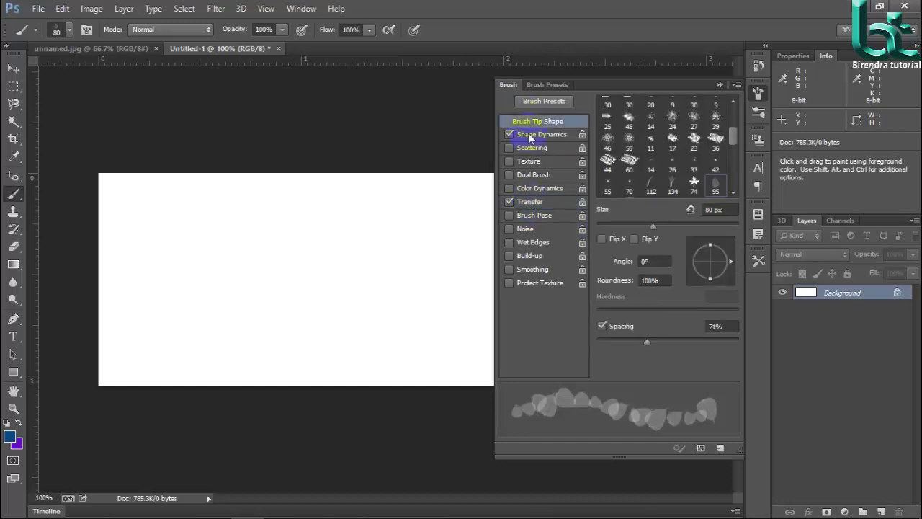
left_click(510, 201)
left_click(510, 216)
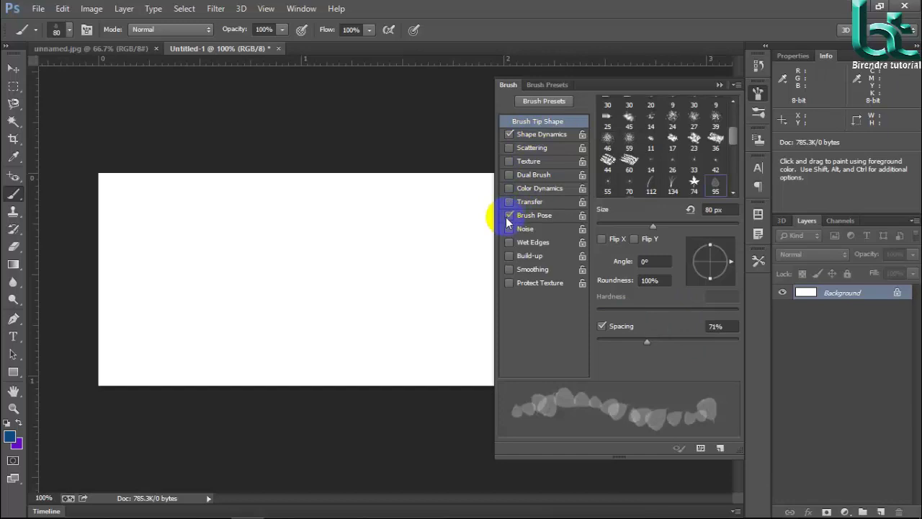
mouse_move(348, 297)
left_mouse_down()
mouse_move(181, 257)
mouse_move(168, 265)
mouse_move(379, 259)
mouse_move(123, 222)
mouse_move(255, 336)
mouse_move(425, 333)
left_mouse_up()
Step: Widen tip spacing to 153% and bring up the Brush Pose settings
mouse_move(655, 341)
left_mouse_down()
mouse_move(616, 341)
mouse_move(687, 341)
left_mouse_up()
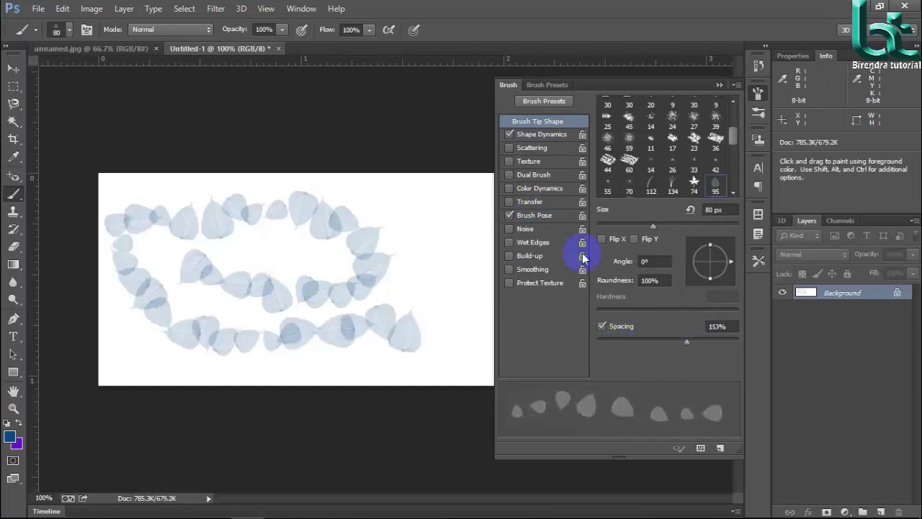
left_click(530, 204)
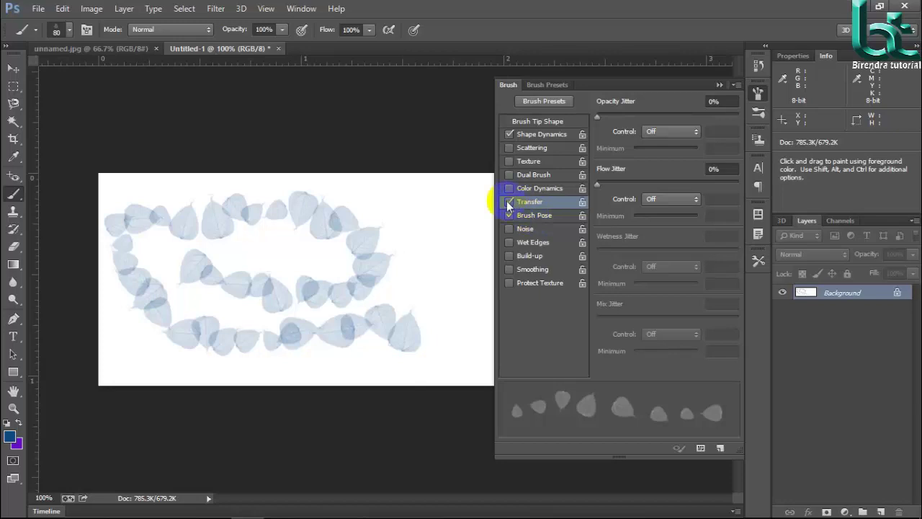
left_click(510, 202)
left_click(538, 217)
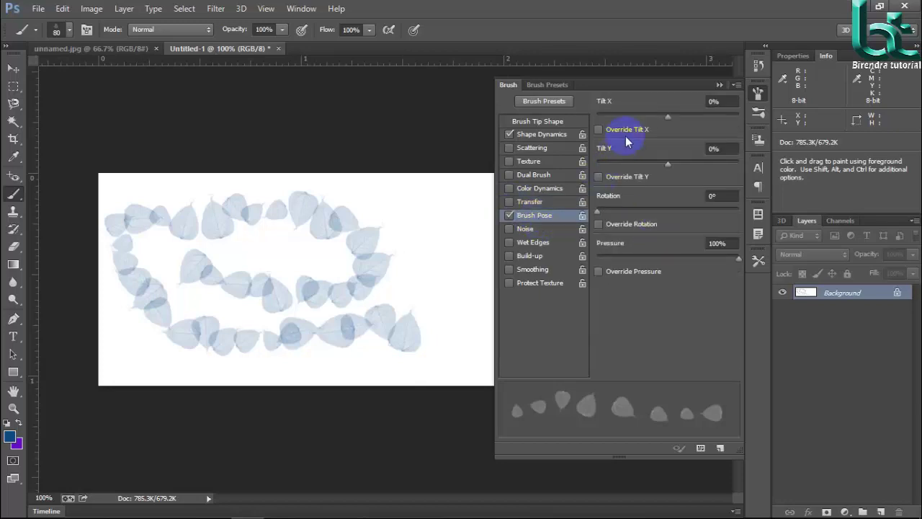
Step: Paint leaves with 51% tilt and a fixed 79° override rotation
left_click_drag(685, 120, 704, 117)
mouse_move(393, 230)
left_mouse_down()
mouse_move(461, 257)
mouse_move(482, 291)
mouse_move(461, 300)
left_mouse_up()
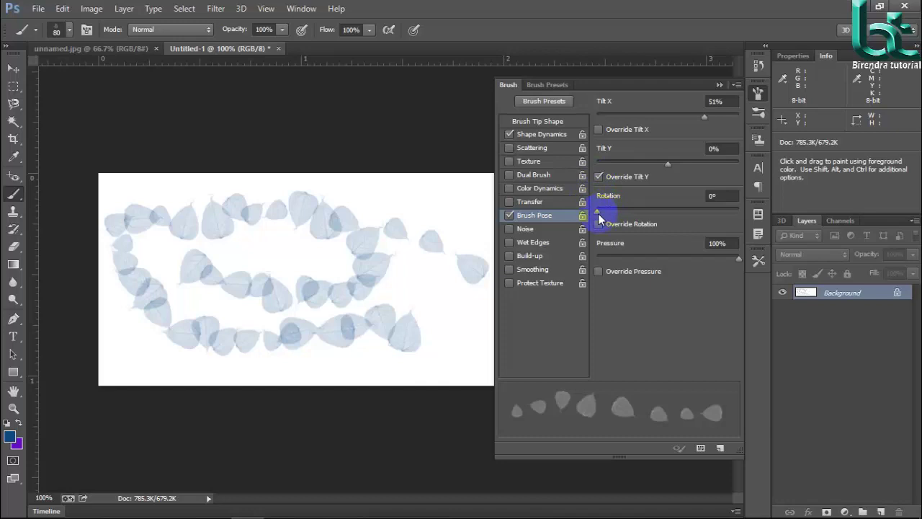
left_click_drag(598, 213, 627, 209)
mouse_move(418, 272)
left_mouse_down()
mouse_move(376, 206)
mouse_move(425, 272)
mouse_move(428, 333)
mouse_move(461, 365)
mouse_move(446, 234)
mouse_move(424, 195)
mouse_move(356, 189)
mouse_move(329, 202)
mouse_move(366, 235)
left_mouse_up()
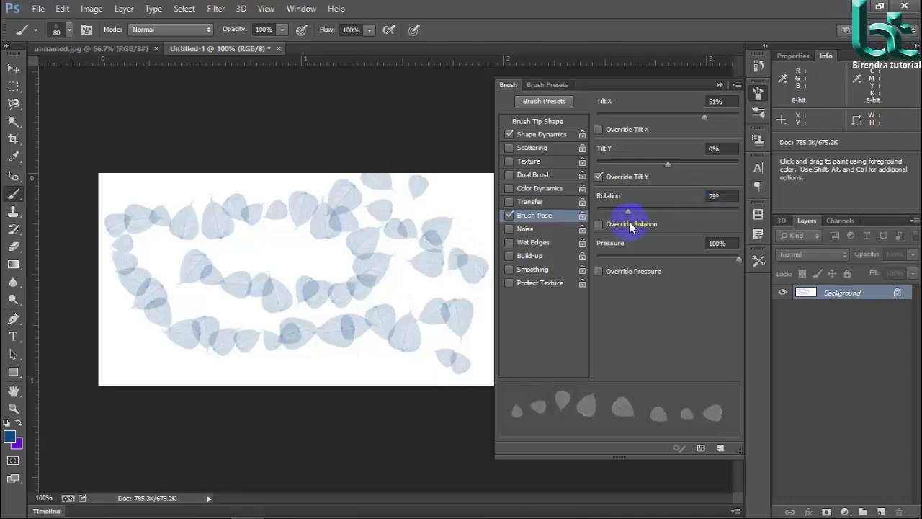
left_click(599, 226)
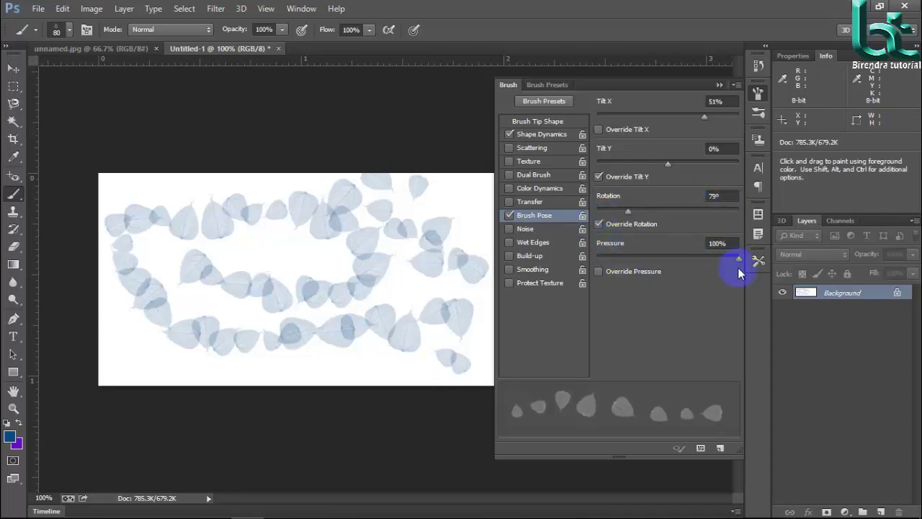
Step: Paint at 35% pressure, enlarge the brush to 500 px, then disable Brush Pose
left_click_drag(740, 256, 644, 257)
mouse_move(269, 246)
left_mouse_down()
mouse_move(416, 301)
mouse_move(465, 337)
mouse_move(299, 300)
mouse_move(378, 347)
mouse_move(383, 269)
mouse_move(304, 251)
mouse_move(207, 266)
mouse_move(333, 282)
left_mouse_up()
key("bracketright")
key("bracketright")
key("bracketright")
key("bracketright")
key("bracketright")
key("bracketright")
key("bracketright")
key("bracketright")
key("bracketright")
key("bracketright")
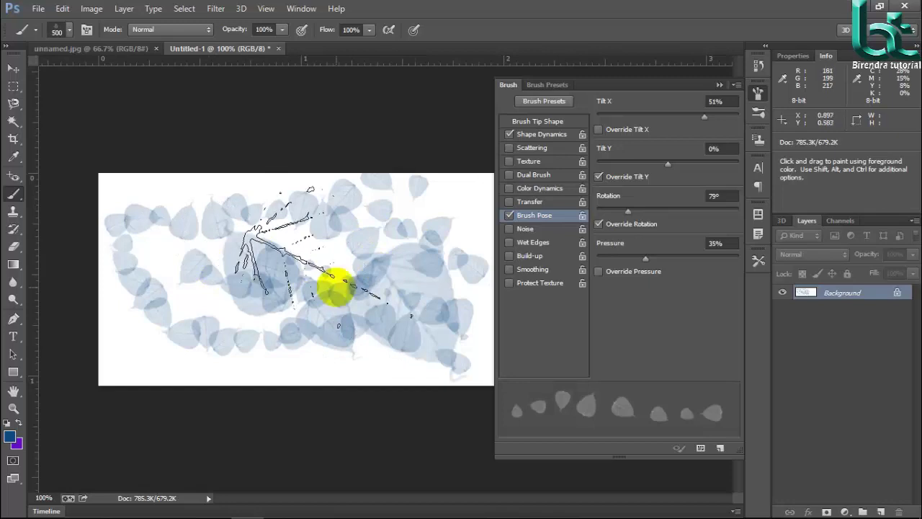
left_click(509, 215)
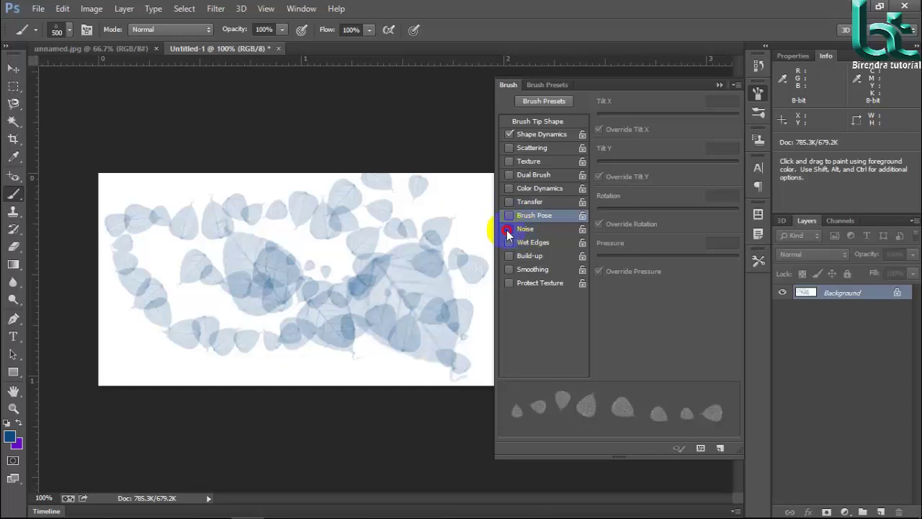
Step: Add Noise to the leaf brush and turn on Flip X for the tip
left_click(529, 230)
left_click(527, 123)
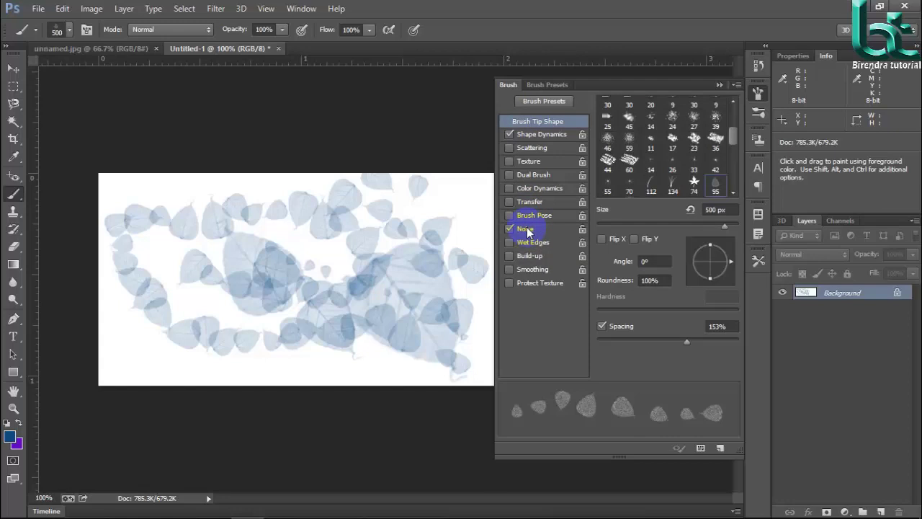
left_click(602, 325)
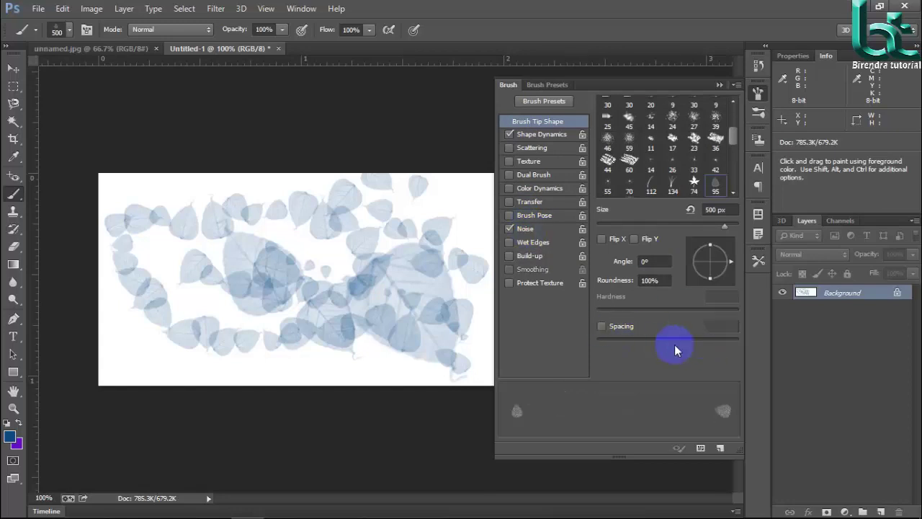
left_click(602, 325)
left_click(603, 239)
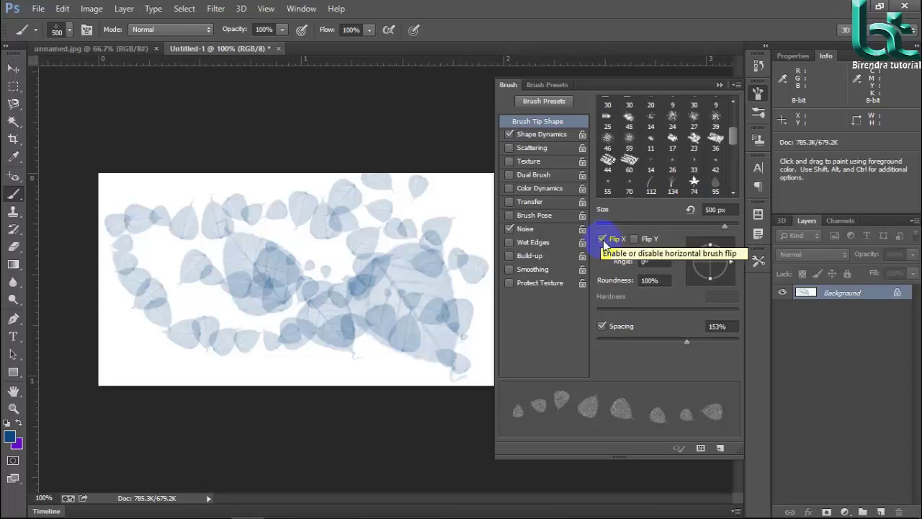
Step: Set spacing to 214%, paint a stroke, and undo it back to blank
mouse_move(687, 342)
left_mouse_down()
mouse_move(651, 342)
mouse_move(702, 341)
left_mouse_up()
mouse_move(302, 216)
left_mouse_down()
mouse_move(365, 249)
mouse_move(391, 284)
mouse_move(321, 296)
left_mouse_up()
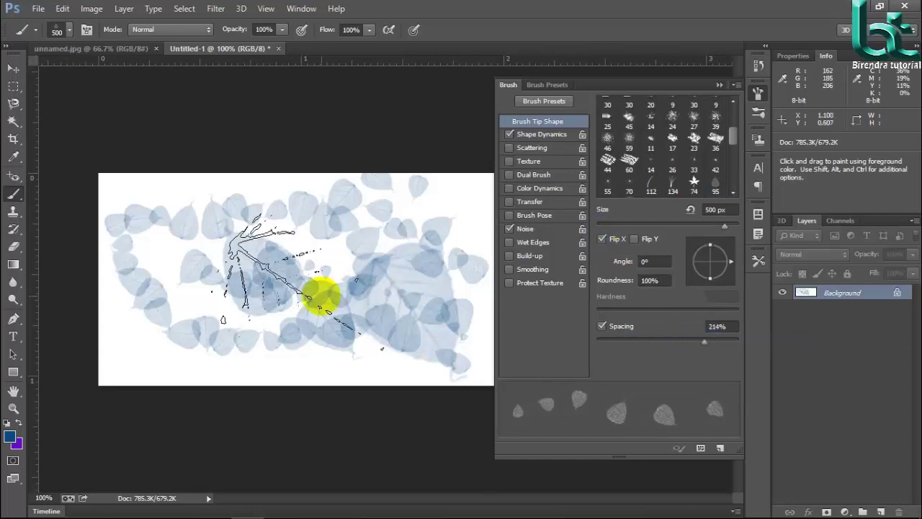
key("ctrl+alt+z")
key("ctrl+alt+z")
key("ctrl+alt+z")
key("ctrl+alt+z")
key("ctrl+alt+z")
key("ctrl+alt+z")
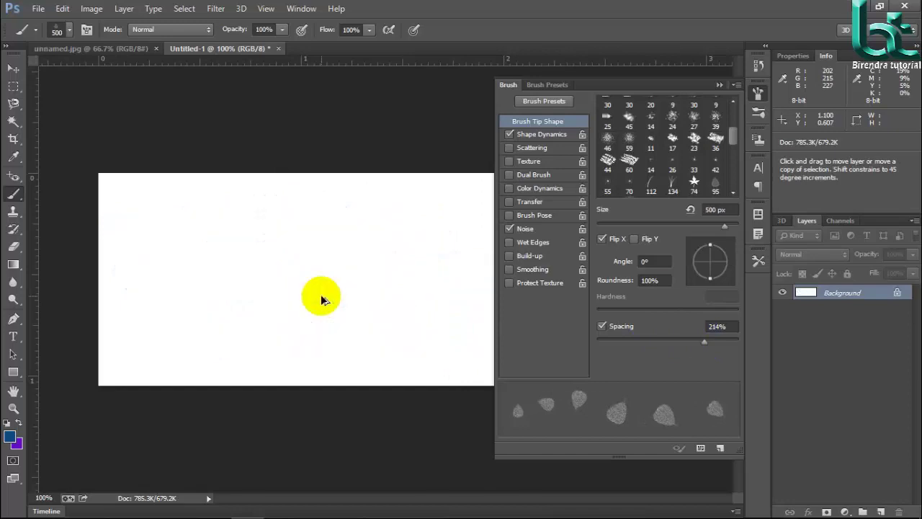
left_click_drag(320, 295, 428, 279)
Step: Enable Wet Edges, set spacing to 172%, and stamp a wet-edged leaf
key("ctrl+z")
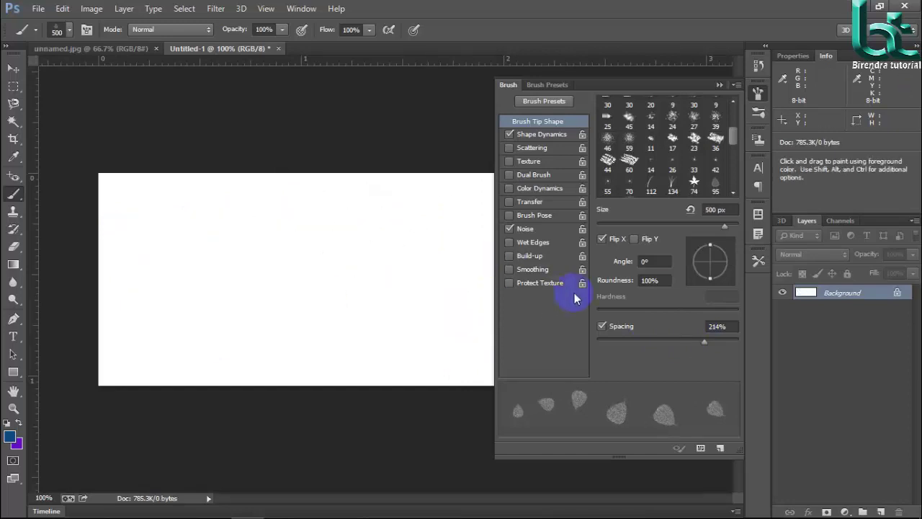
left_click(511, 242)
left_click(513, 243)
left_click(511, 242)
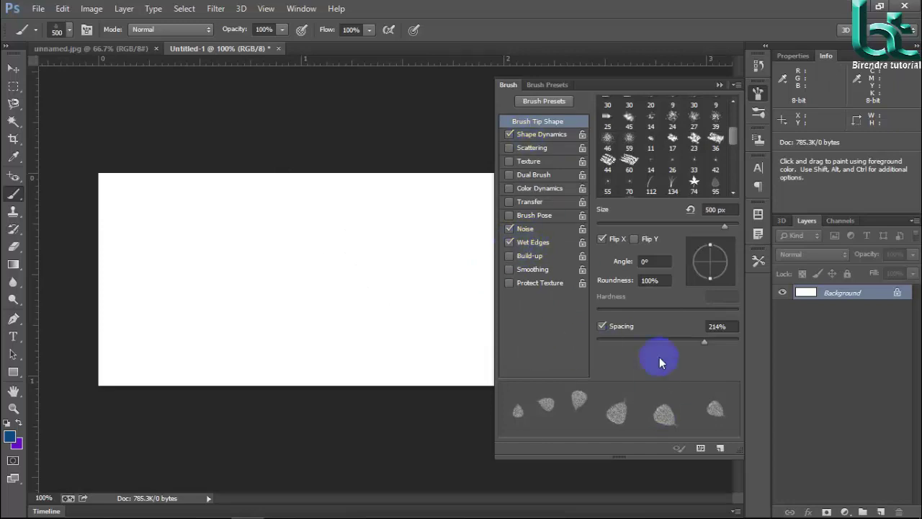
mouse_move(705, 342)
left_mouse_down()
mouse_move(651, 343)
mouse_move(696, 344)
left_mouse_up()
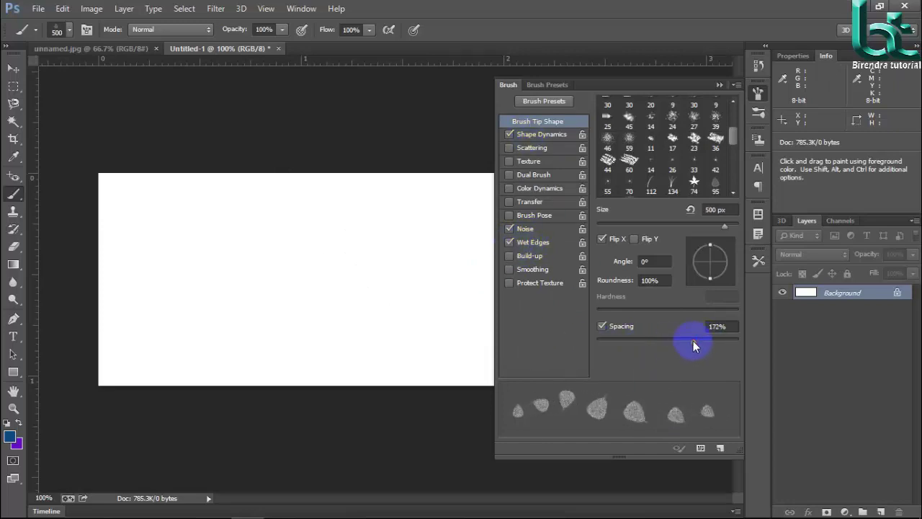
left_click_drag(256, 277, 311, 294)
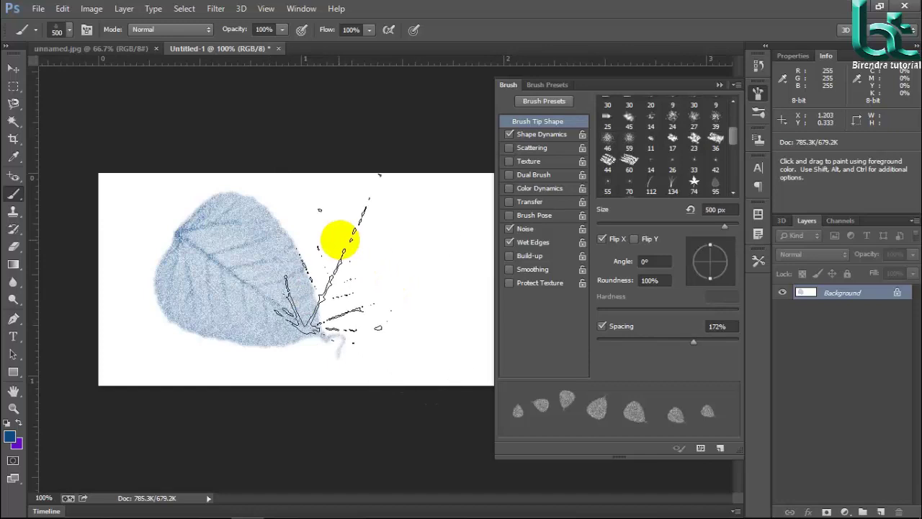
Step: Stamp another wet-edged leaf, then a plain leaf with Wet Edges off, and undo all
left_click(406, 248)
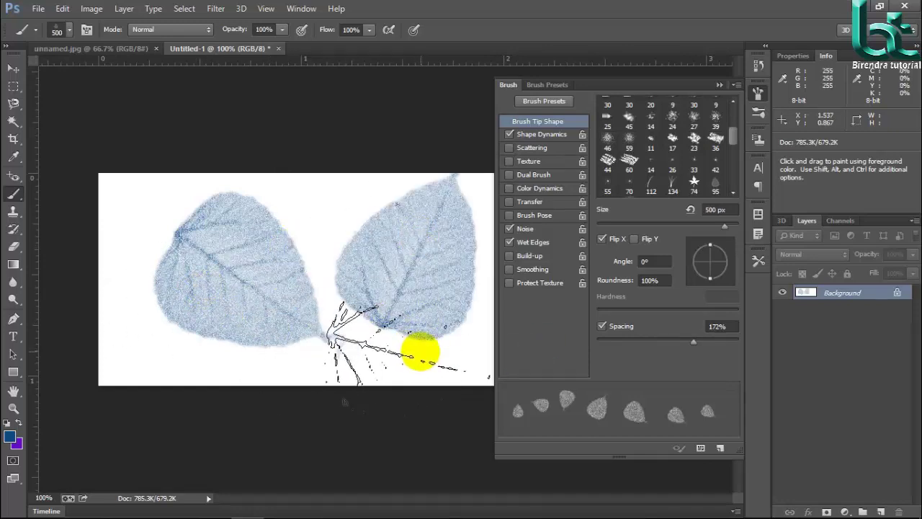
left_click(510, 243)
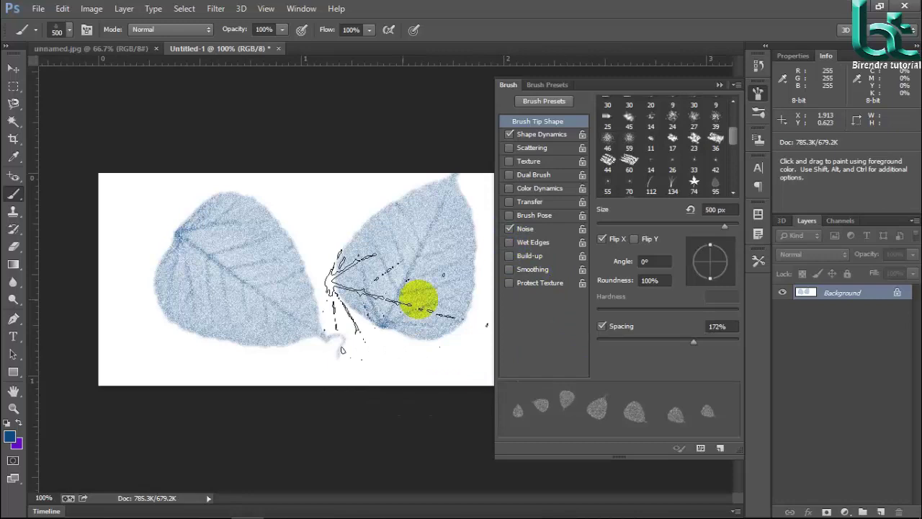
left_click(371, 226)
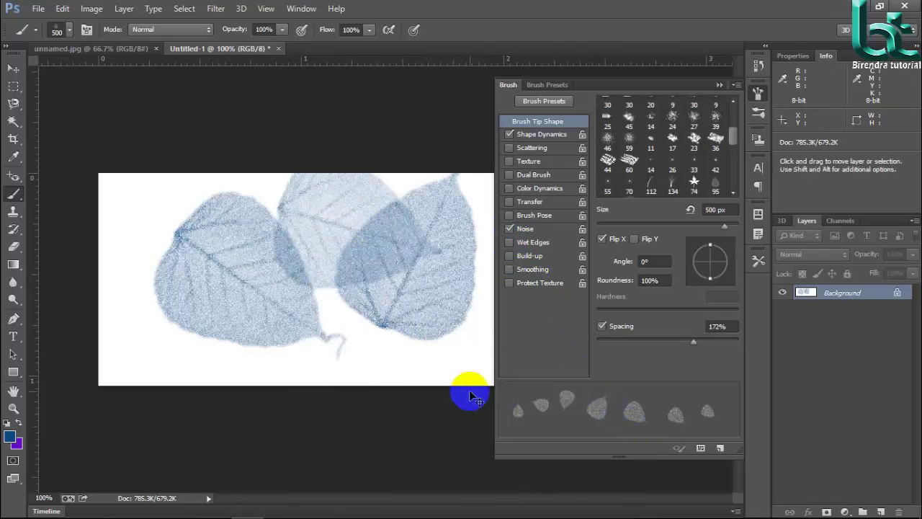
key("ctrl+alt+z")
key("ctrl+alt+z")
key("ctrl+alt+z")
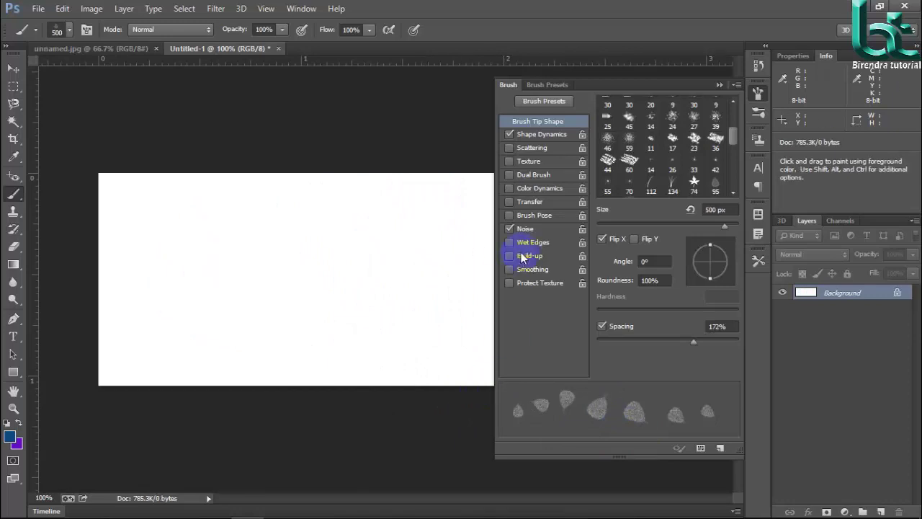
Step: Paint test leaves with Build-up on, then undo them
left_click(509, 260)
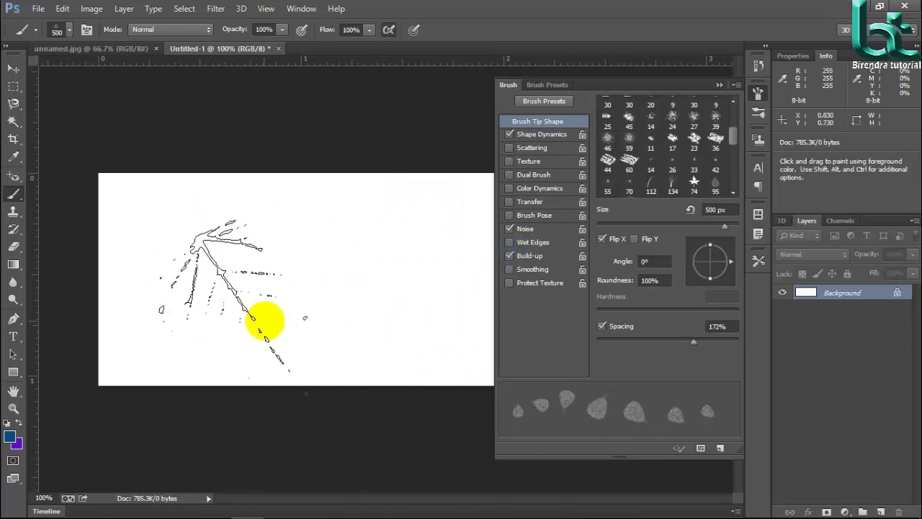
left_click_drag(264, 319, 344, 309)
left_click(441, 288)
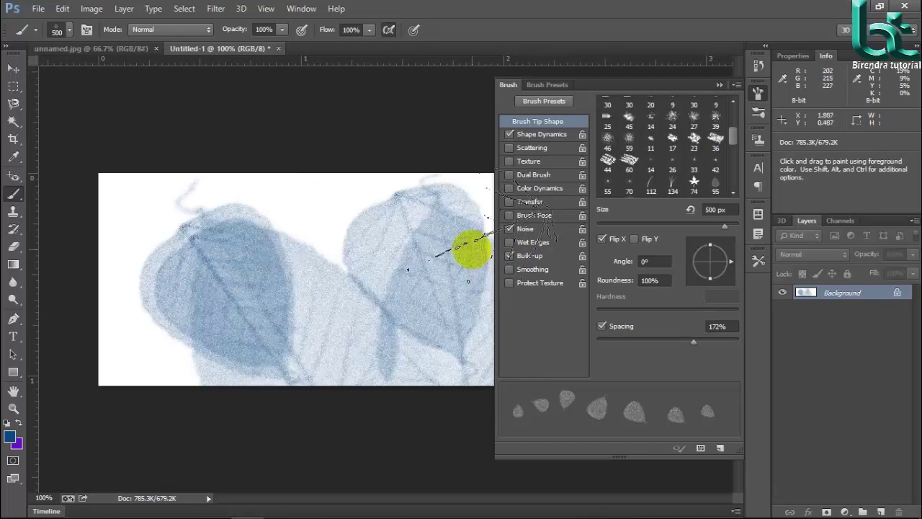
key("ctrl+alt+z")
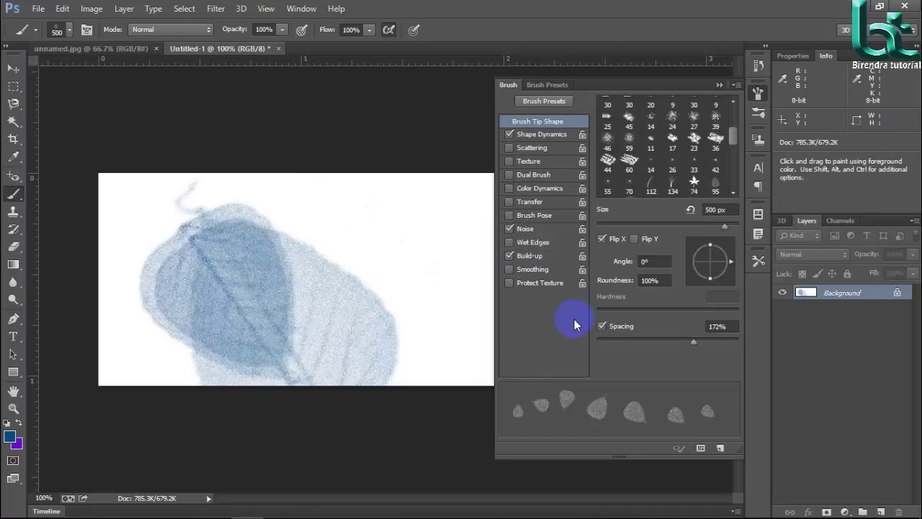
key("ctrl+alt+z")
left_click_drag(317, 267, 245, 303)
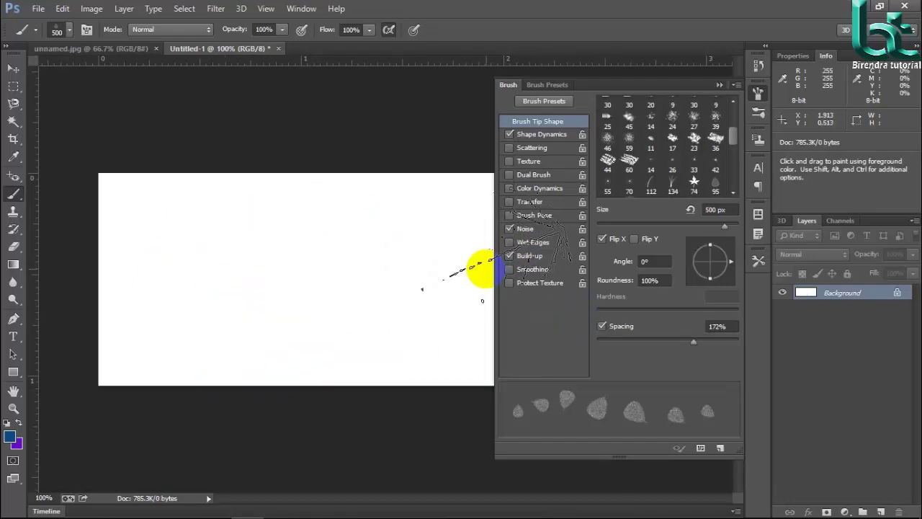
Step: Paint two pale leaves with Build-up off, then switch Build-up back on
left_click(511, 257)
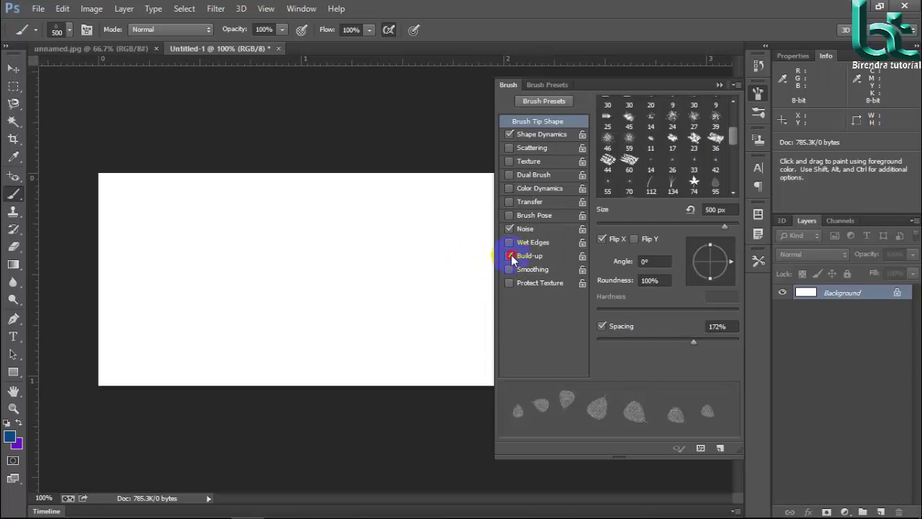
mouse_move(289, 263)
left_mouse_down()
mouse_move(261, 279)
mouse_move(405, 345)
mouse_move(450, 353)
mouse_move(466, 324)
mouse_move(458, 353)
left_mouse_up()
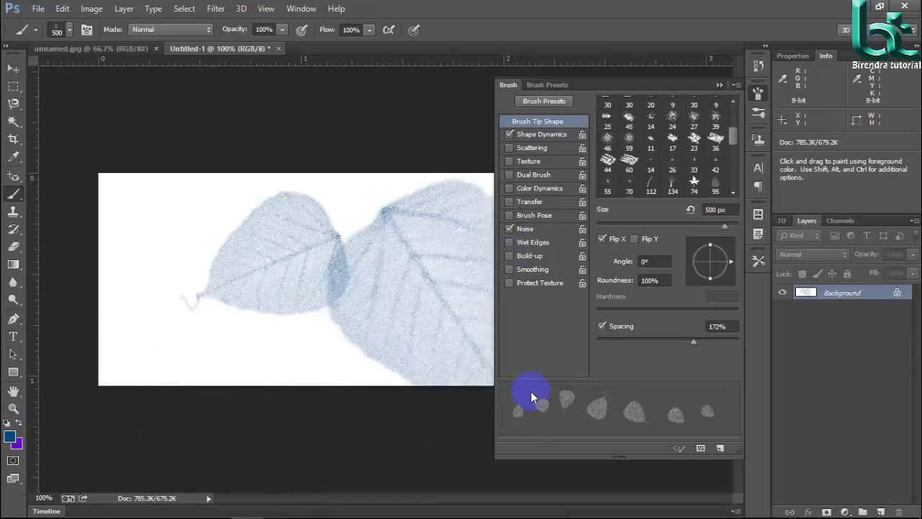
left_click(529, 256)
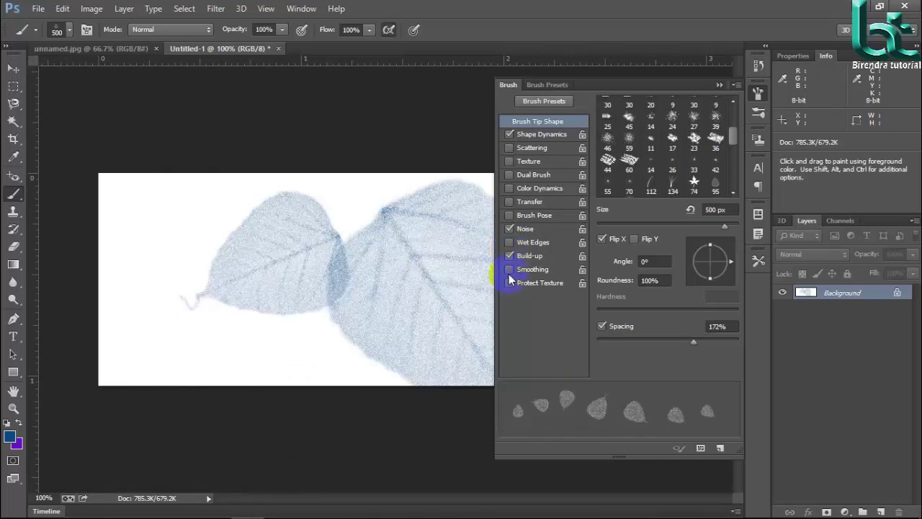
Step: Turn Build-up off, enable Smoothing, and paint a stroke of leaves across the canvas
left_click(511, 257)
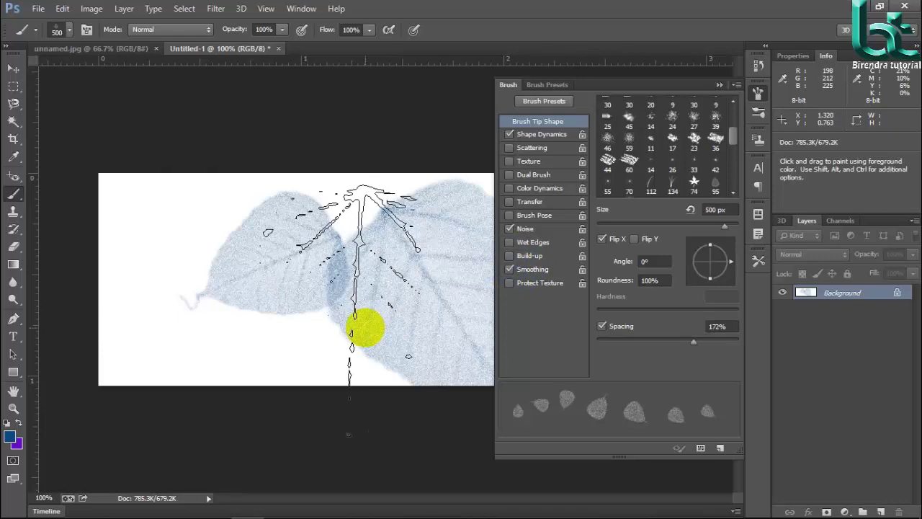
left_click(165, 322)
mouse_move(275, 327)
left_mouse_down()
mouse_move(303, 322)
mouse_move(331, 346)
mouse_move(393, 291)
mouse_move(358, 217)
mouse_move(215, 278)
mouse_move(279, 296)
mouse_move(387, 265)
mouse_move(462, 289)
mouse_move(504, 290)
left_mouse_up()
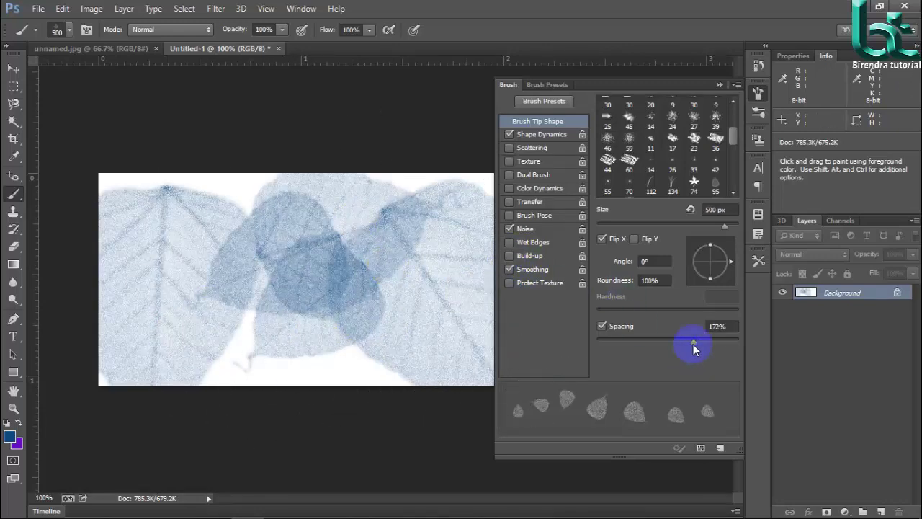
Step: Set spacing to 195% and brush size to 119 px, then paint a row of smaller leaves
mouse_move(694, 344)
left_mouse_down()
mouse_move(634, 342)
mouse_move(701, 340)
left_mouse_up()
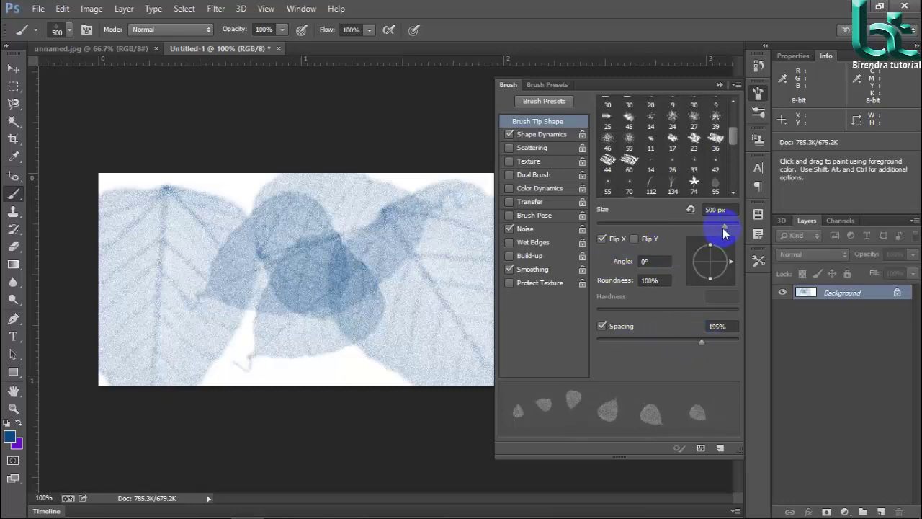
left_click_drag(725, 227, 682, 228)
mouse_move(205, 265)
left_mouse_down()
mouse_move(240, 320)
mouse_move(338, 343)
mouse_move(479, 322)
mouse_move(525, 333)
left_mouse_up()
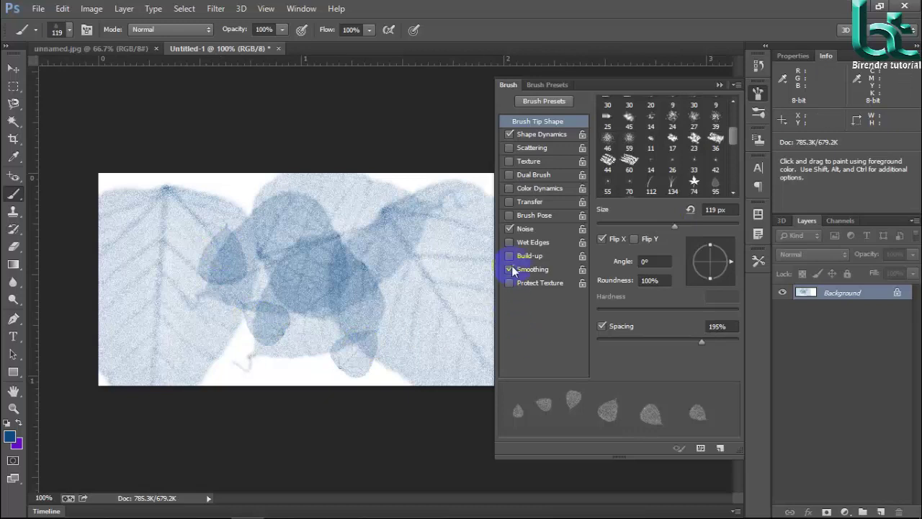
Step: Turn Smoothing off and enable Protect Texture for the leaf brush
left_click_drag(505, 294, 530, 270)
left_click(530, 271)
left_click(513, 288)
Step: Undo the overlapping leaf strokes and stamp five small leaves scattered around the canvas
key("ctrl+alt+z")
key("ctrl+alt+z")
key("ctrl+alt+z")
key("ctrl+alt+z")
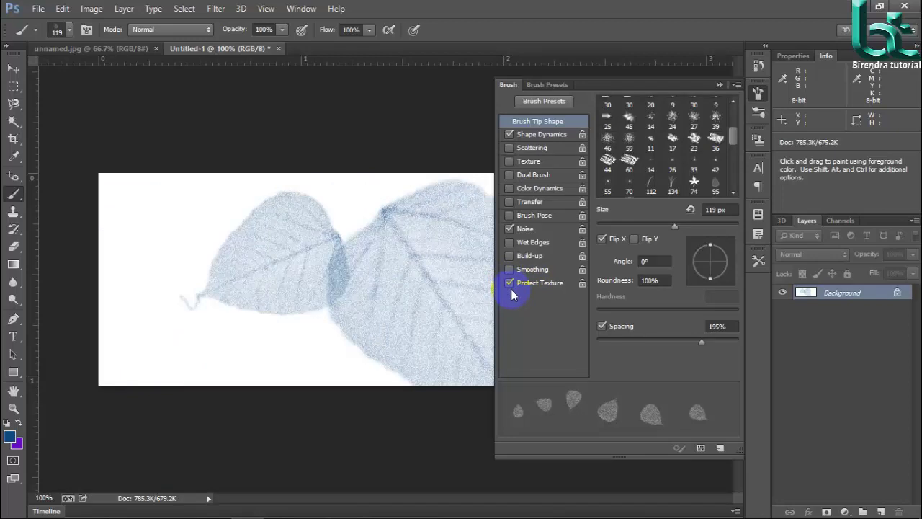
key("ctrl+alt+z")
left_click(291, 287)
left_click(421, 288)
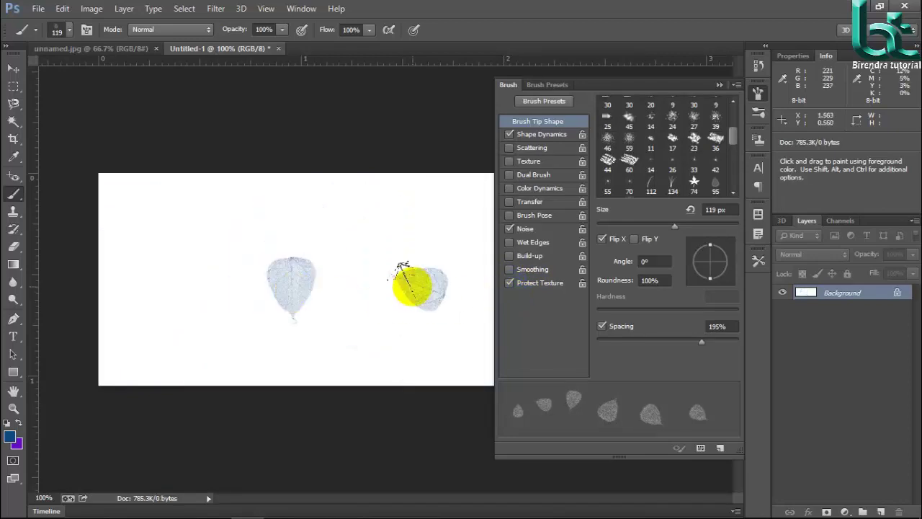
left_click(246, 245)
left_click(366, 238)
left_click(424, 232)
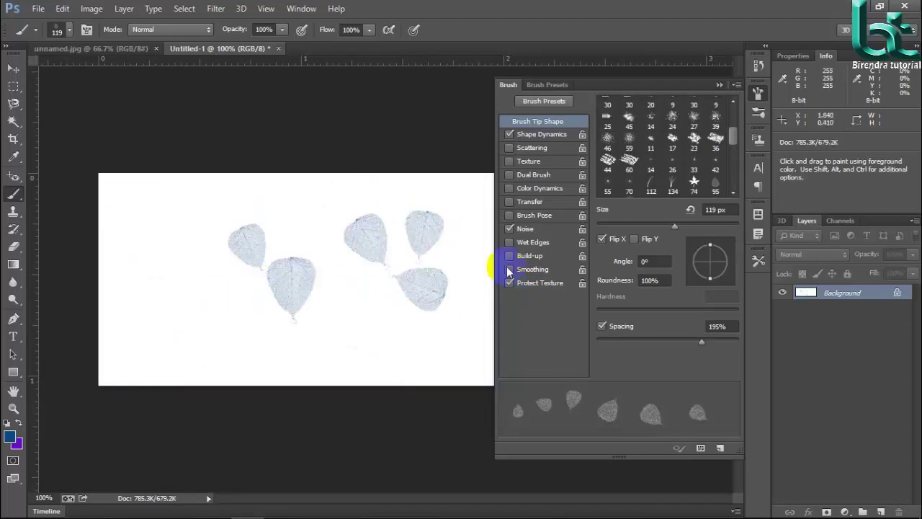
Step: Uncheck Flip X on the brush tip and stamp five more small scattered leaves
left_click(602, 238)
left_click(370, 249)
left_click(162, 264)
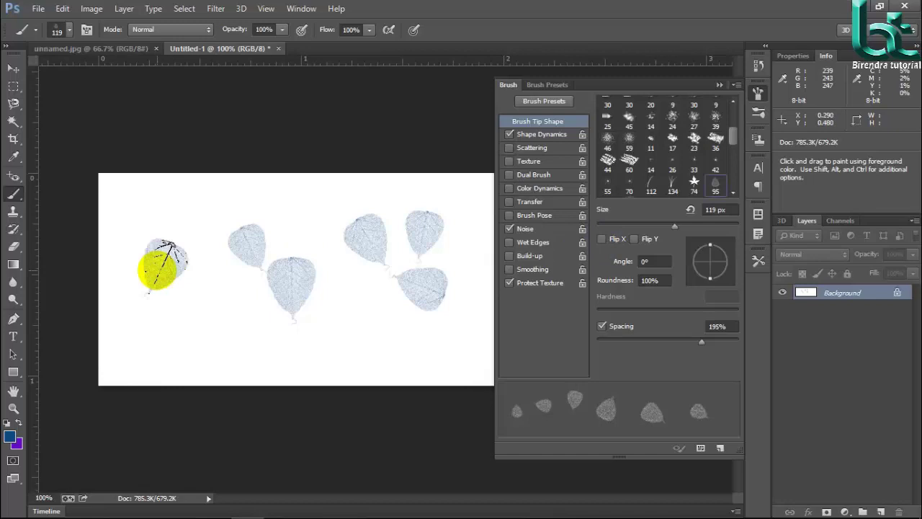
left_click(214, 322)
left_click(347, 320)
left_click(337, 248)
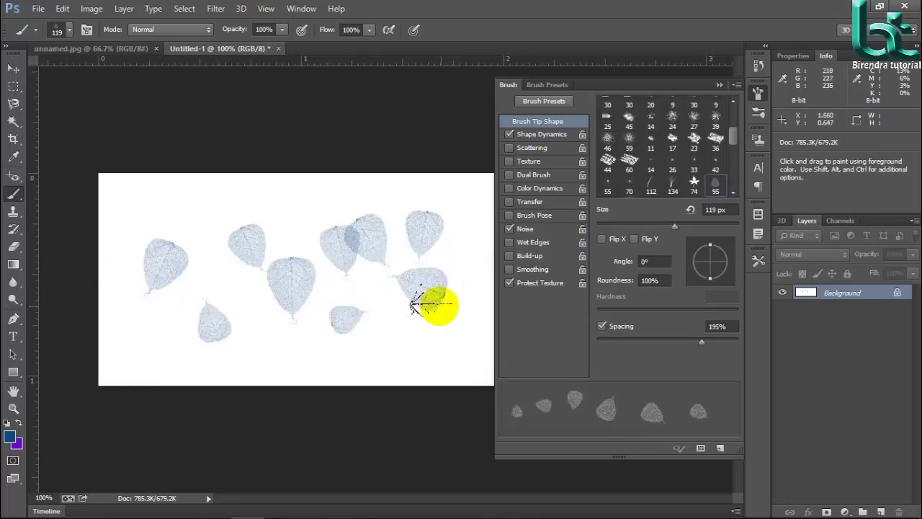
left_click(723, 117)
Step: Collapse the Brush panel to reveal the scattered pale-blue leaves
left_click(620, 167)
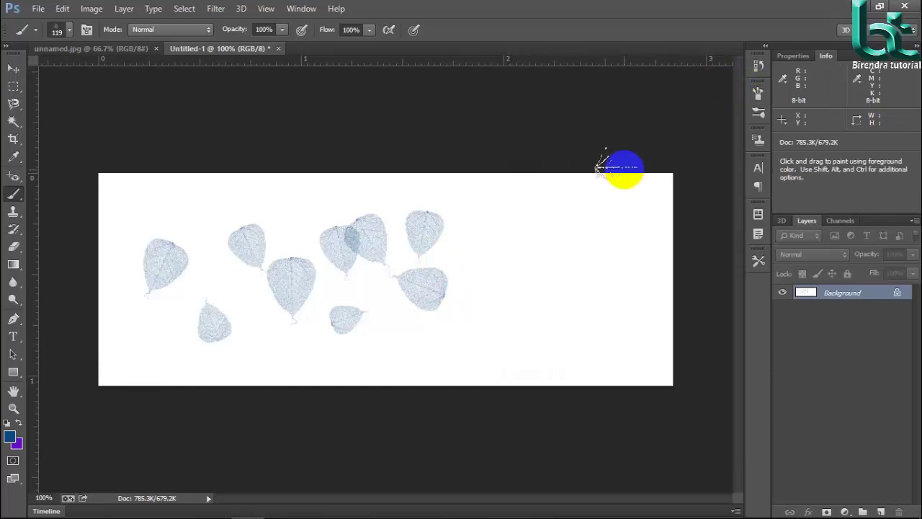